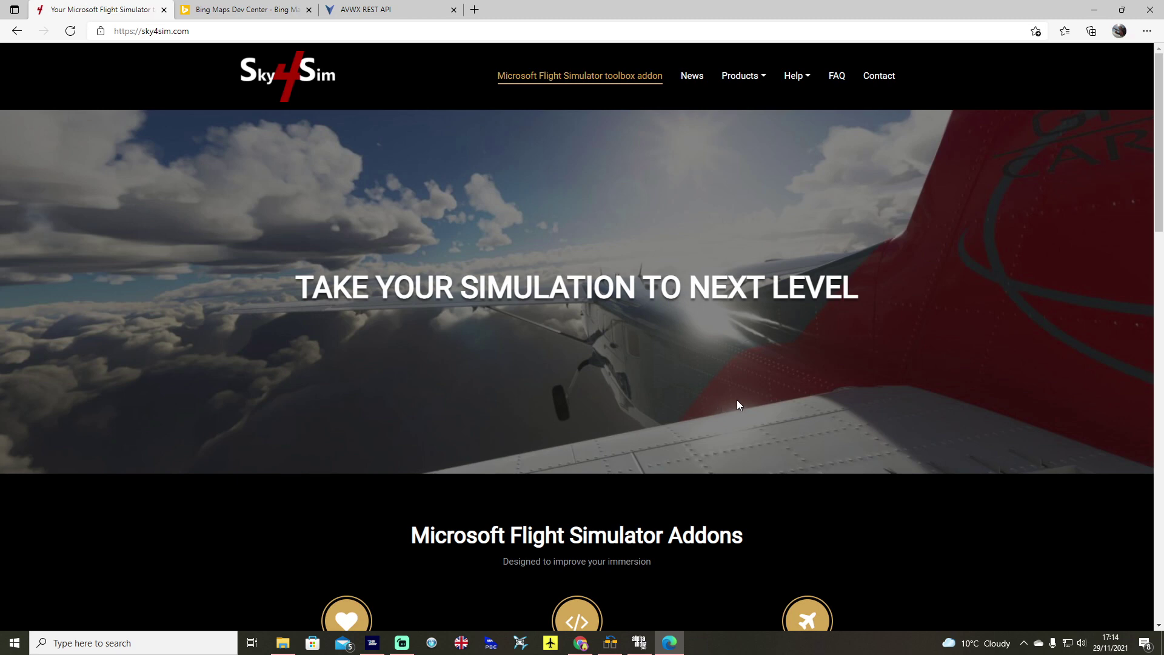
Step: Scroll through the Sky4Sim home page and go to the Products page
scroll(763, 399, down, 7)
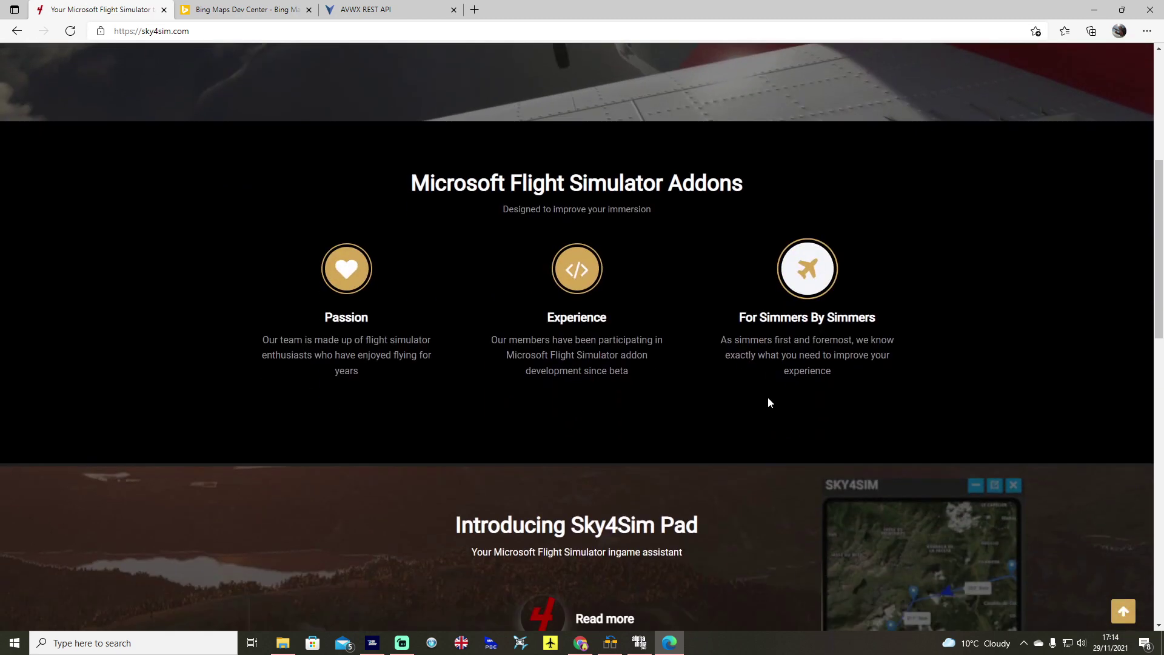
scroll(768, 399, down, 11)
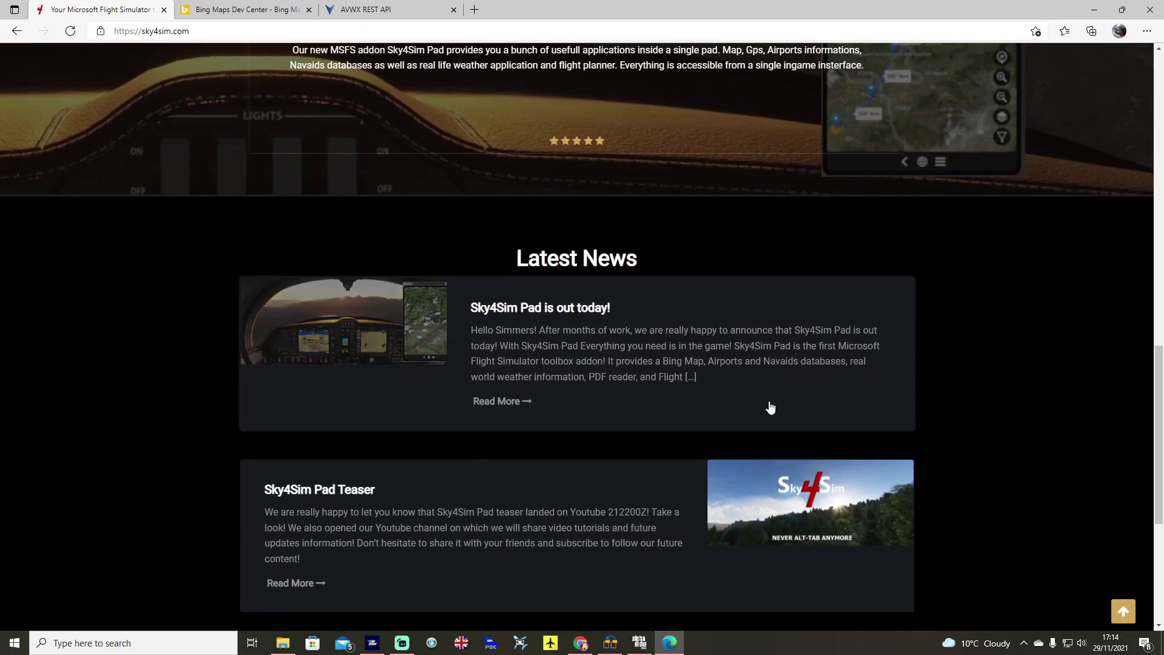
scroll(577, 299, down, 2)
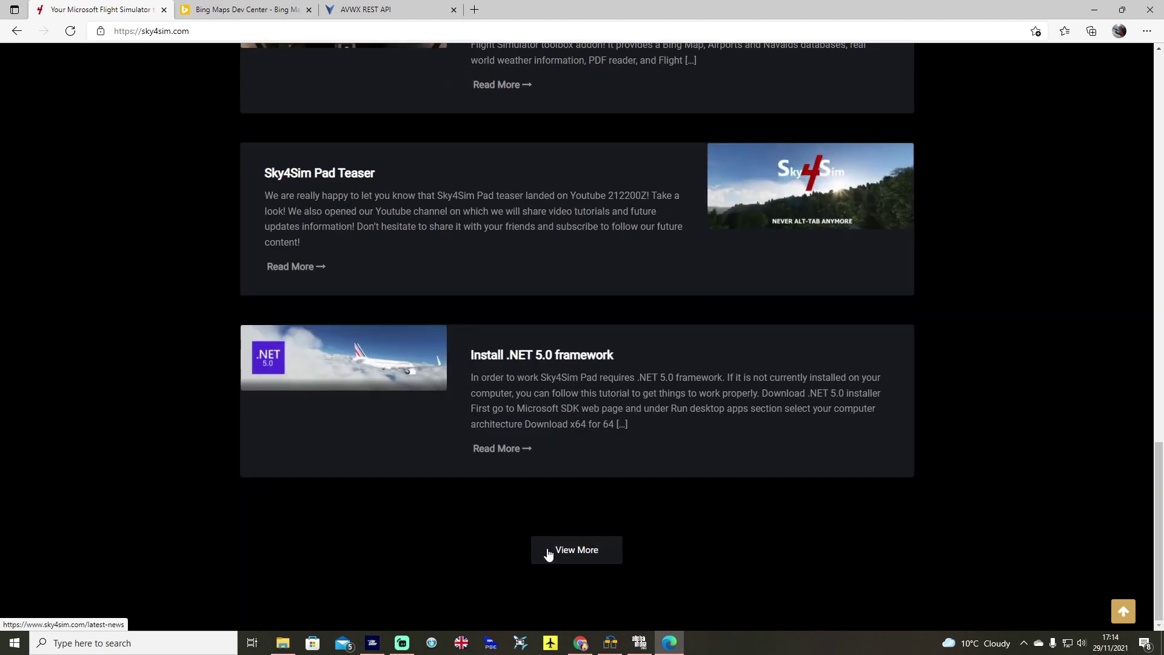
scroll(552, 476, up, 7)
scroll(552, 476, up, 13)
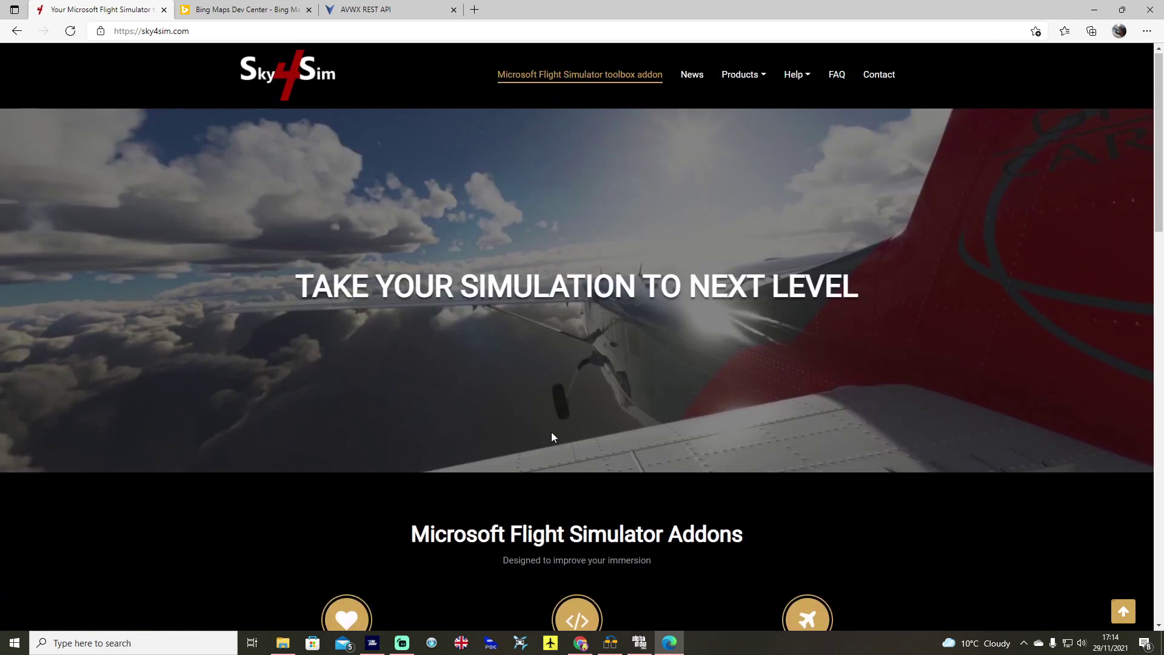
click(754, 79)
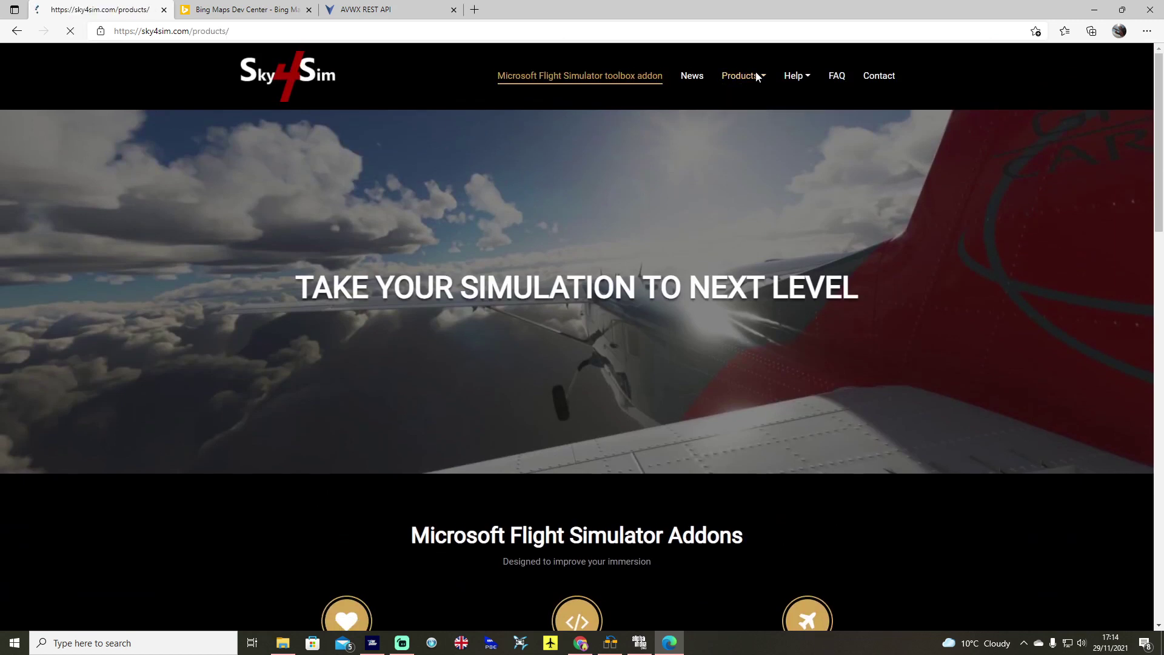
Step: Highlight Sky4Sim Pad's feature list and the airports and navaids description
scroll(659, 389, down, 3)
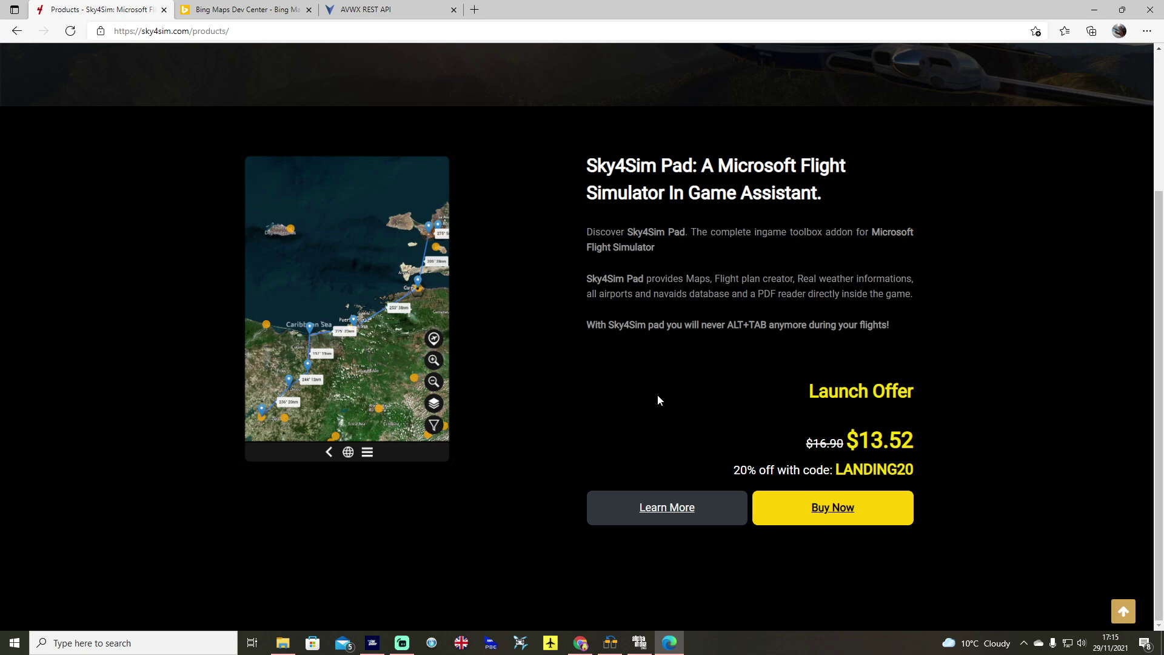
drag(567, 337, 928, 334)
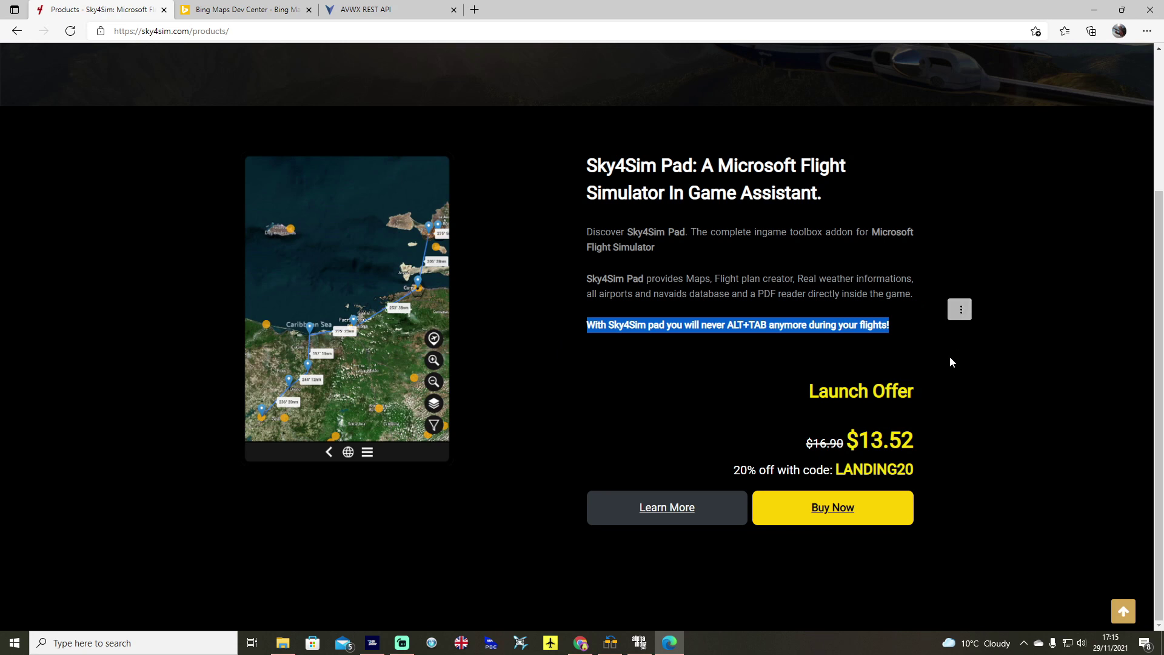
click(874, 294)
drag(633, 279, 911, 279)
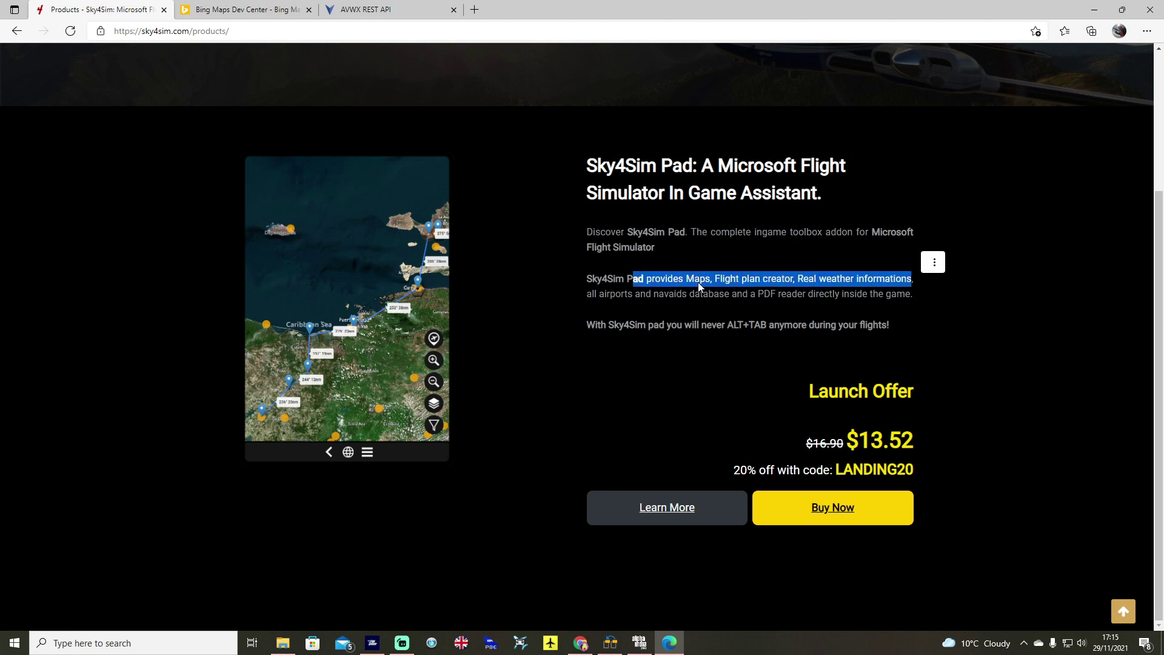
drag(594, 294, 913, 294)
drag(913, 294, 927, 298)
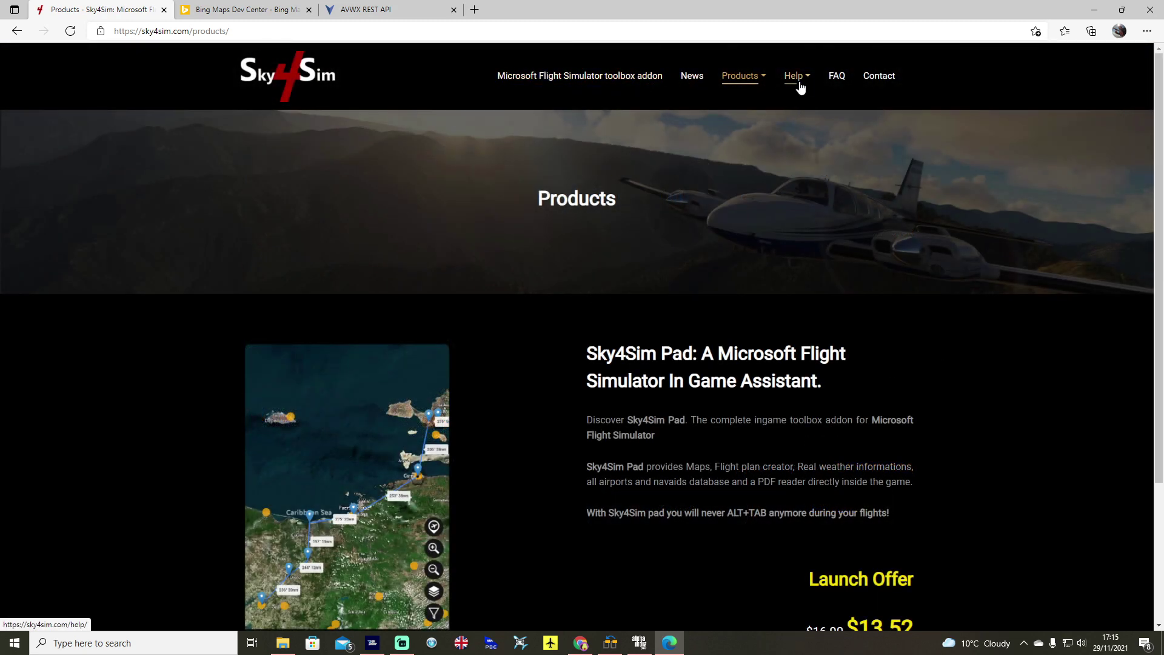
Step: Go to Help > Tutorials and open the .NET 5.0 tutorial in a new tab
click(799, 84)
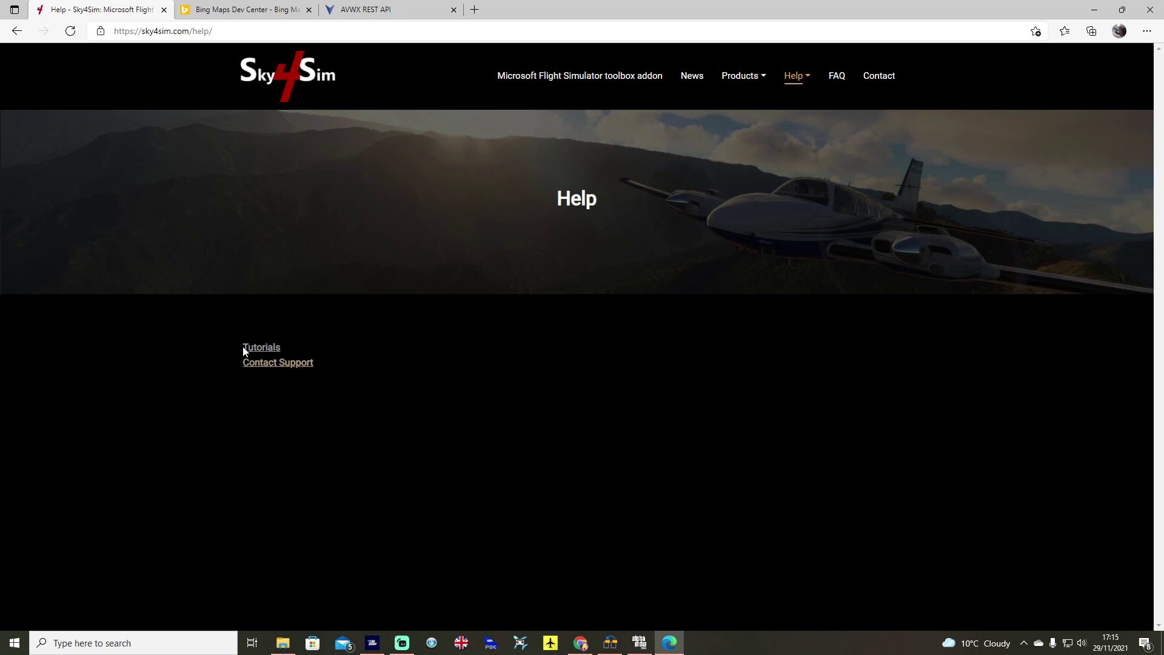
click(243, 348)
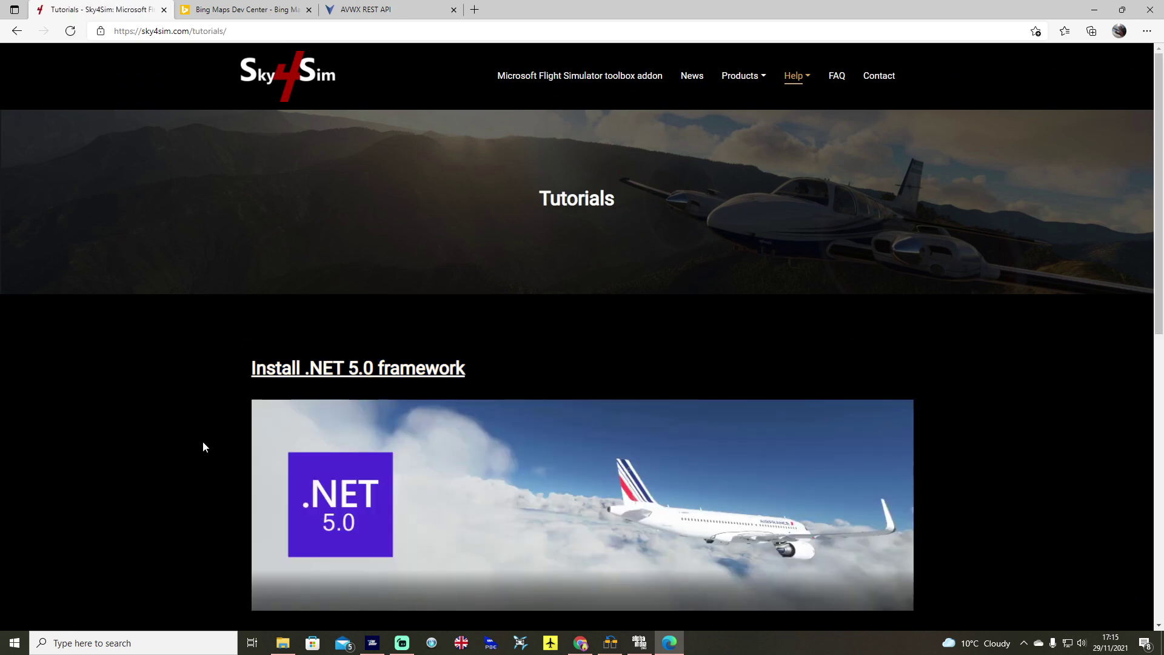
scroll(202, 448, down, 3)
right_click(330, 197)
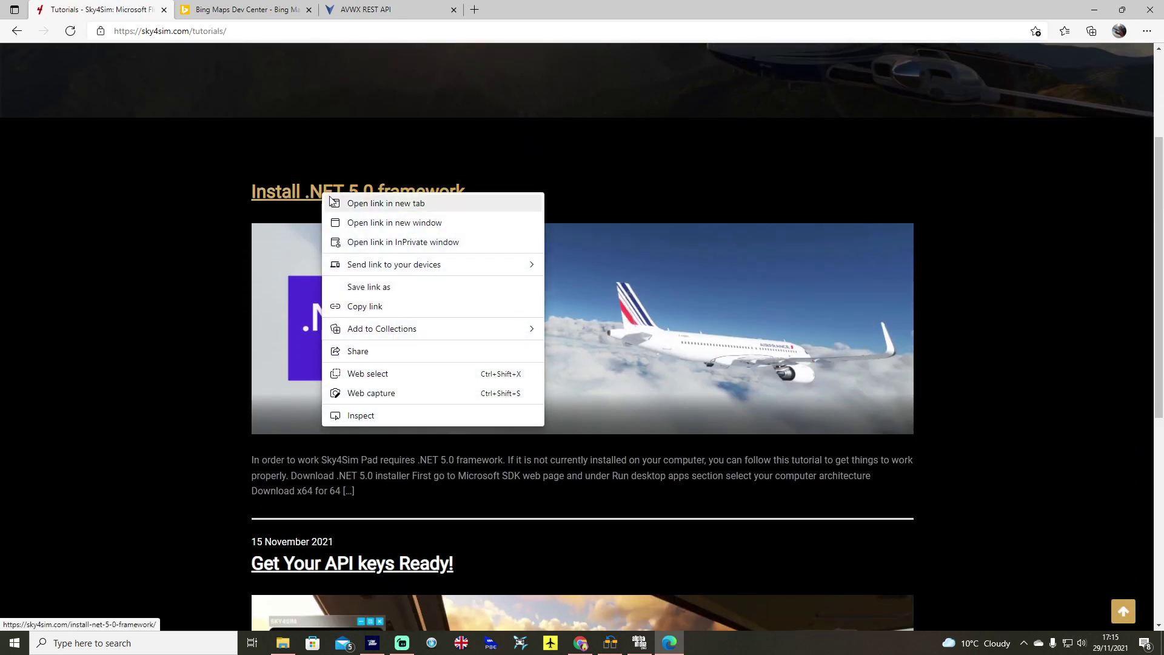
click(333, 202)
Step: Read the Install .NET 5.0 framework tutorial and follow its Microsoft SDK link
click(234, 10)
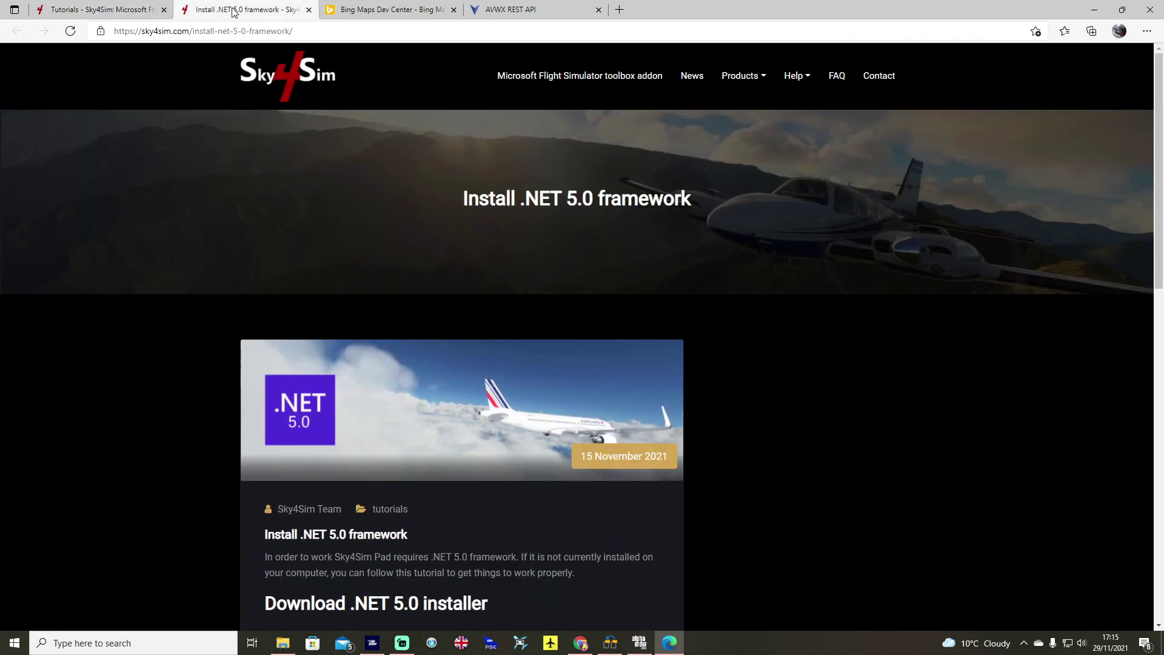
scroll(330, 340, down, 6)
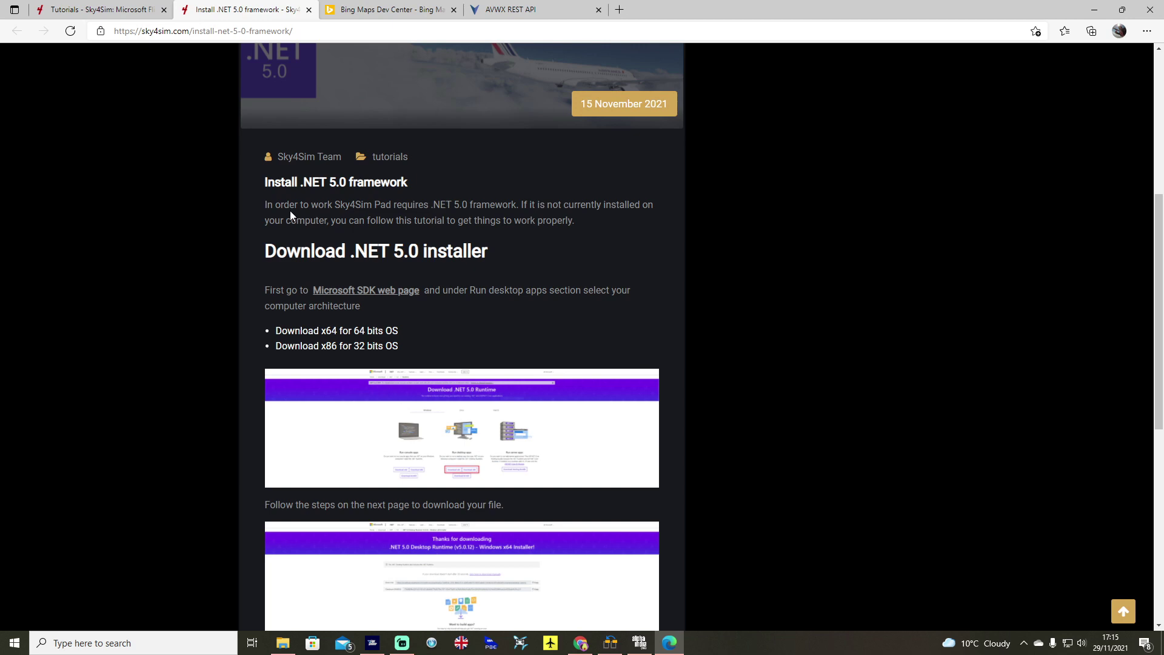
scroll(290, 363, down, 8)
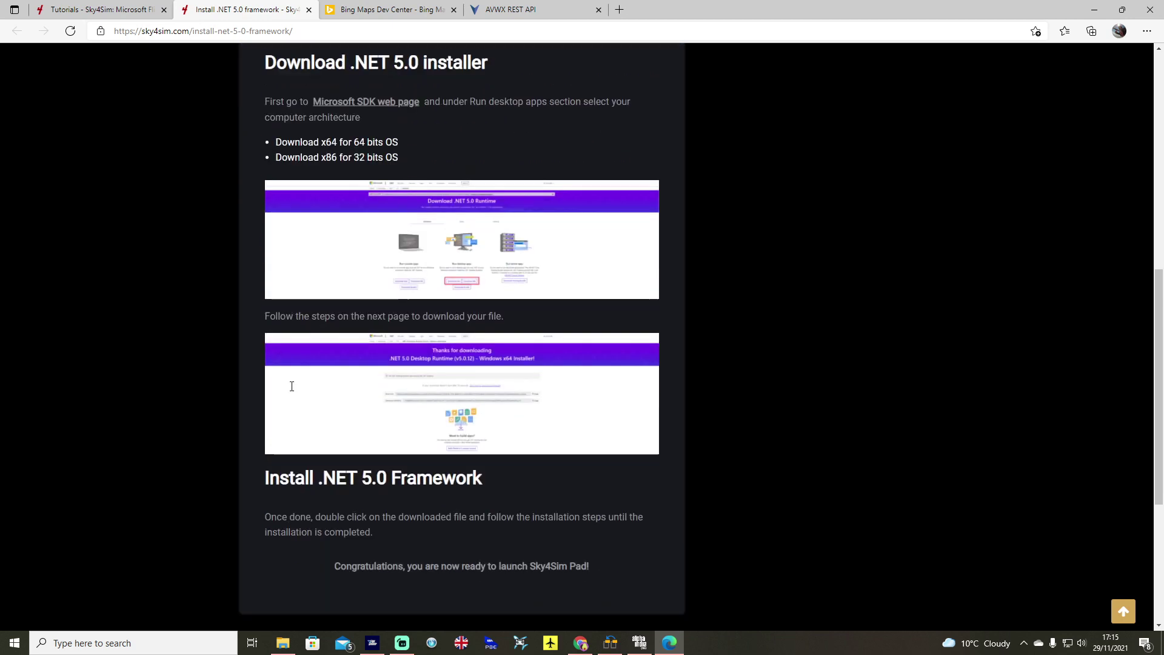
scroll(293, 395, up, 6)
scroll(298, 395, up, 1)
click(356, 254)
Step: Review the Download .NET 5.0 Runtime page, then close that tab
scroll(216, 309, down, 3)
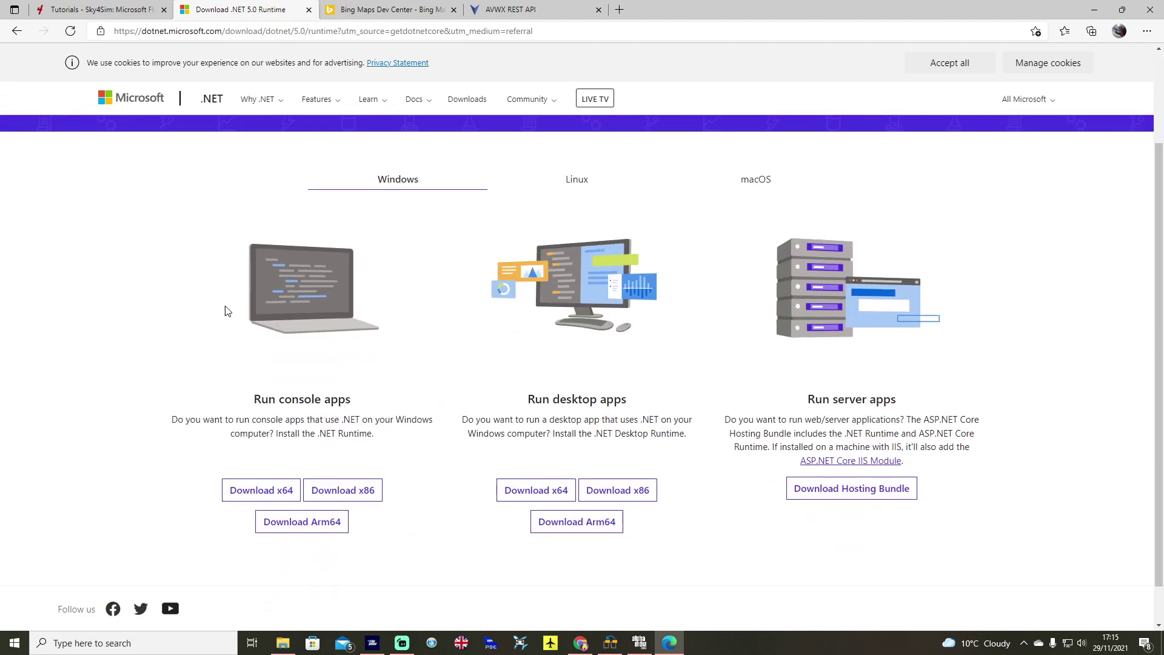
drag(496, 360, 691, 399)
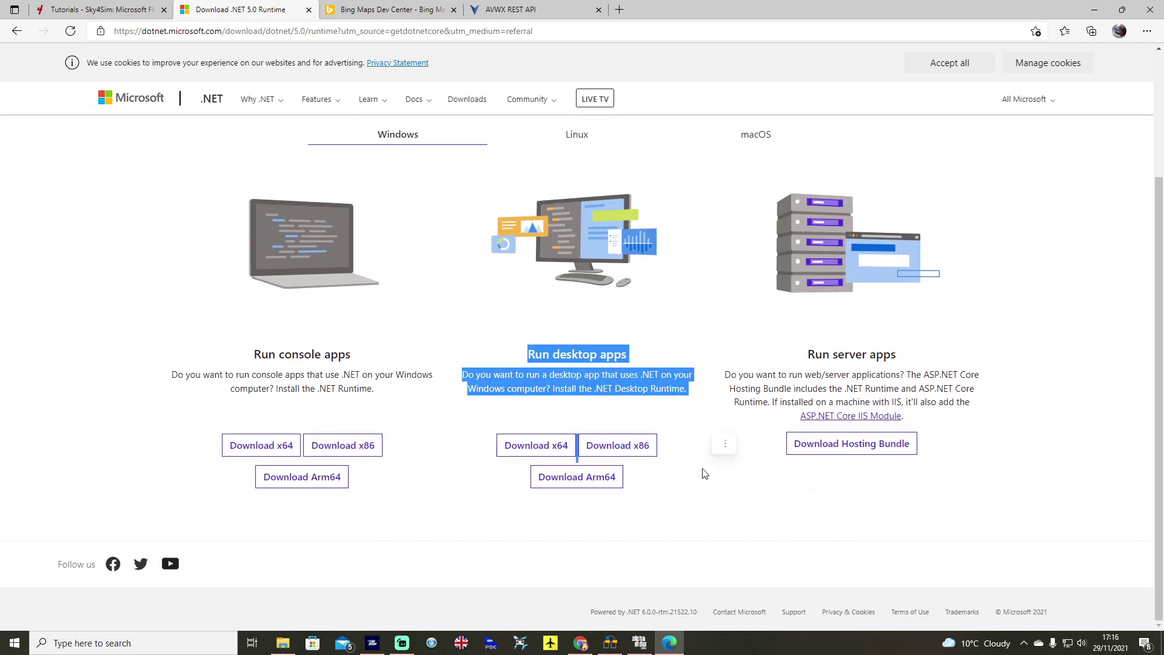
click(684, 499)
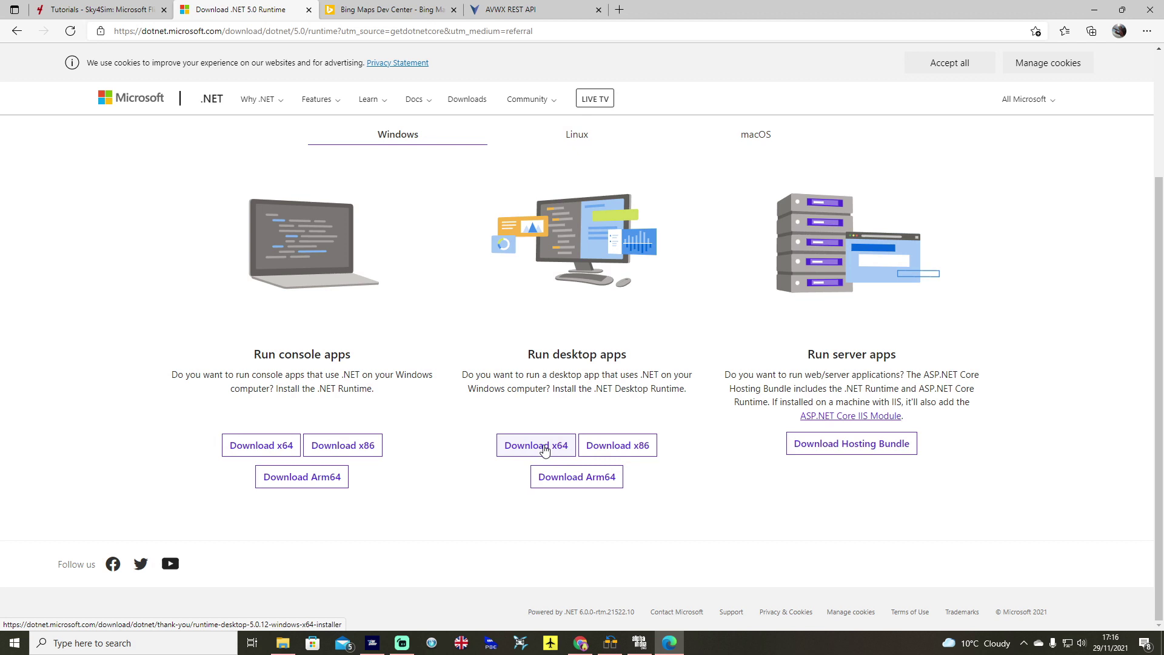
scroll(542, 413, up, 3)
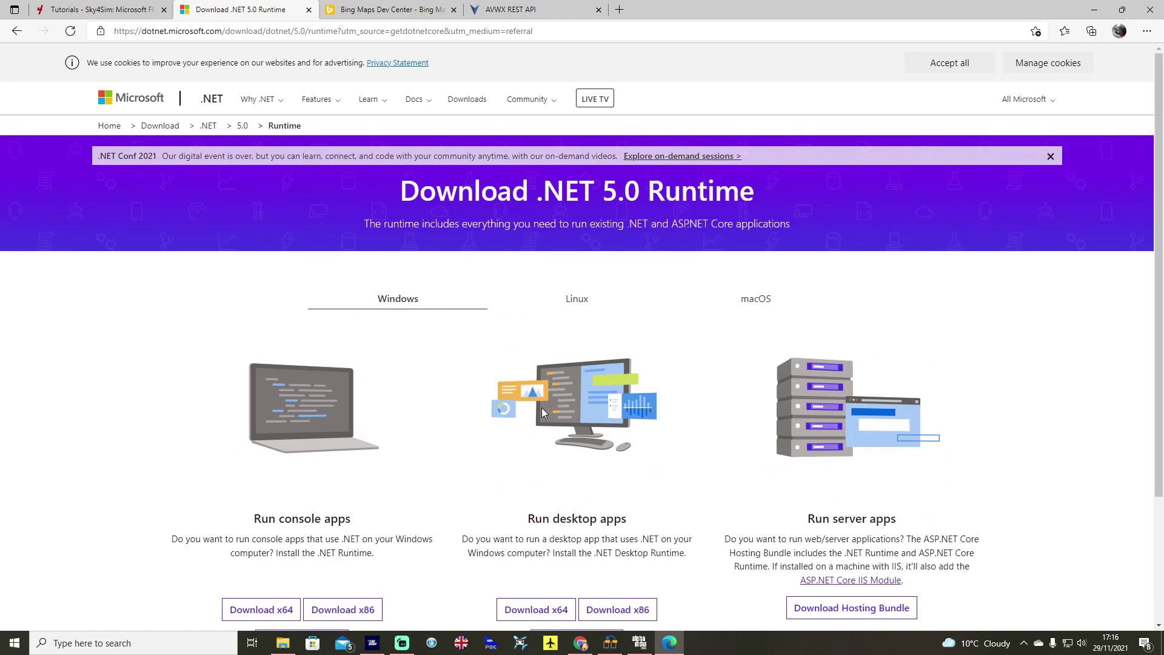
drag(393, 193, 845, 190)
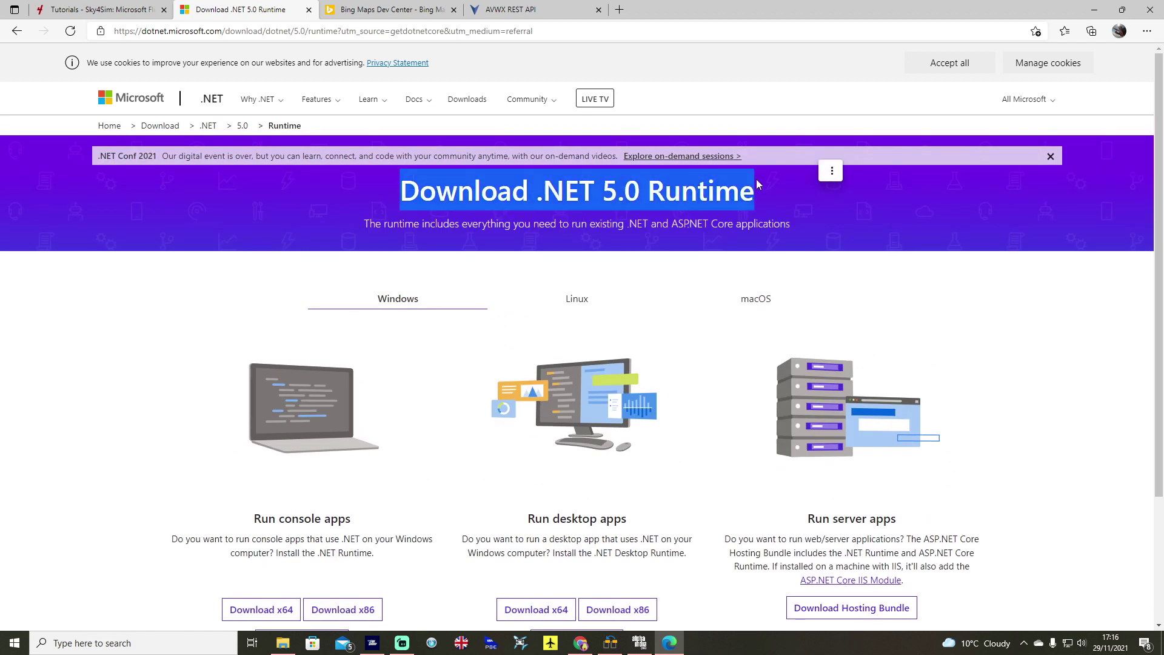
click(376, 74)
click(308, 10)
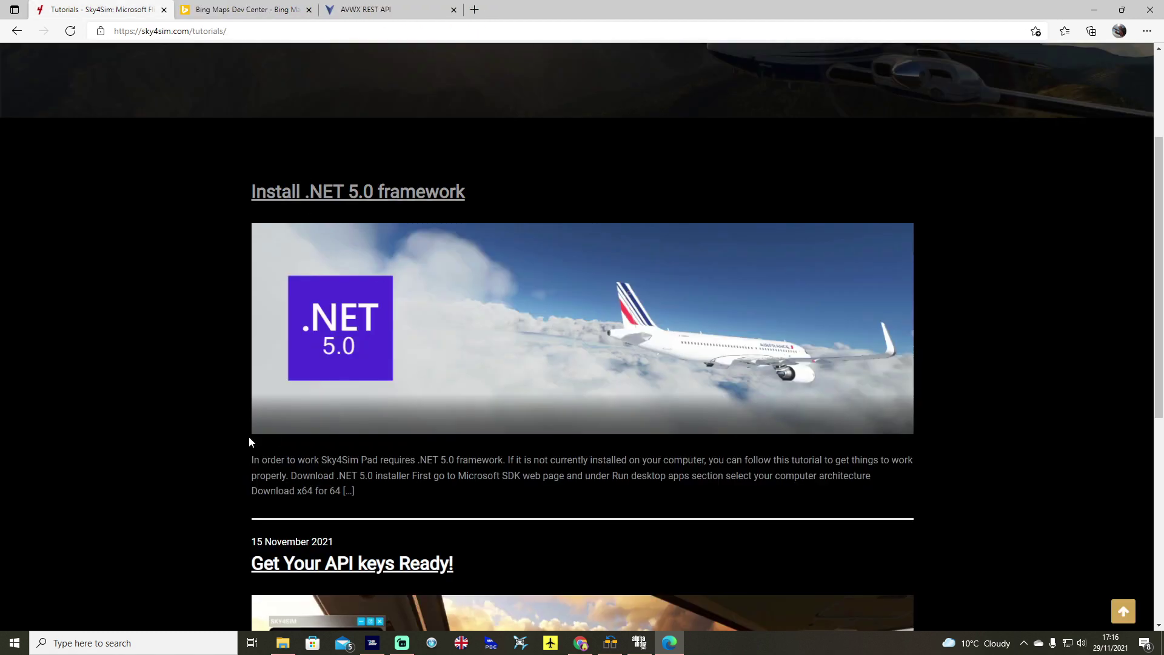
Step: Review the Bing Maps key steps and the AVWX API site, then return to Bing Maps
scroll(231, 389, down, 5)
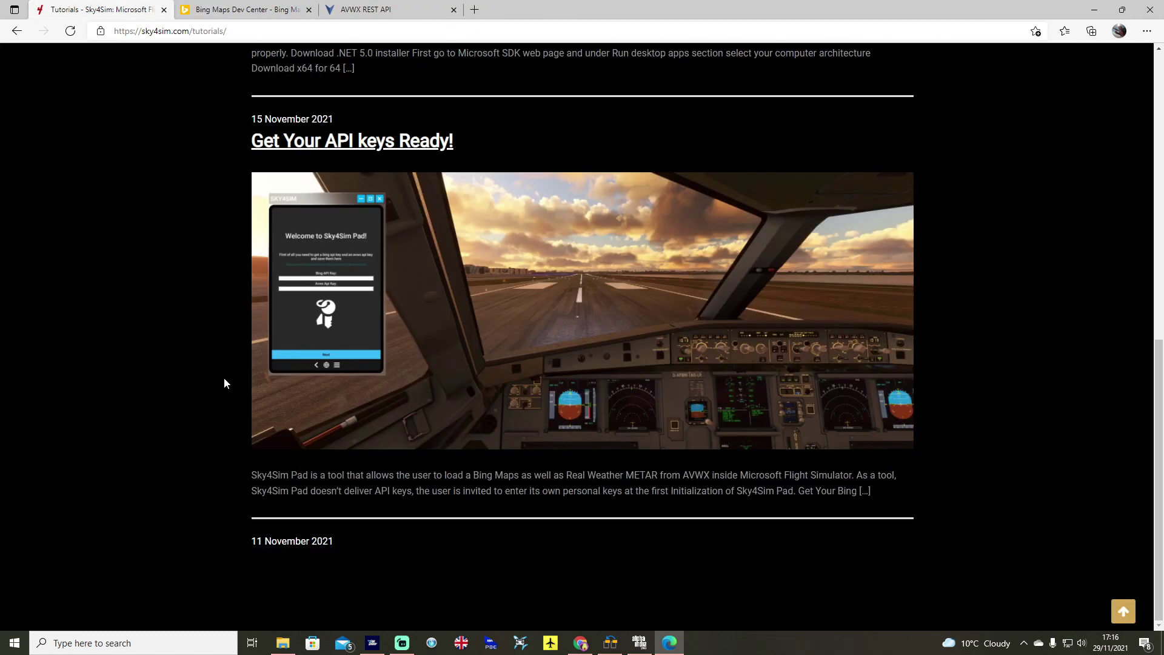
click(224, 10)
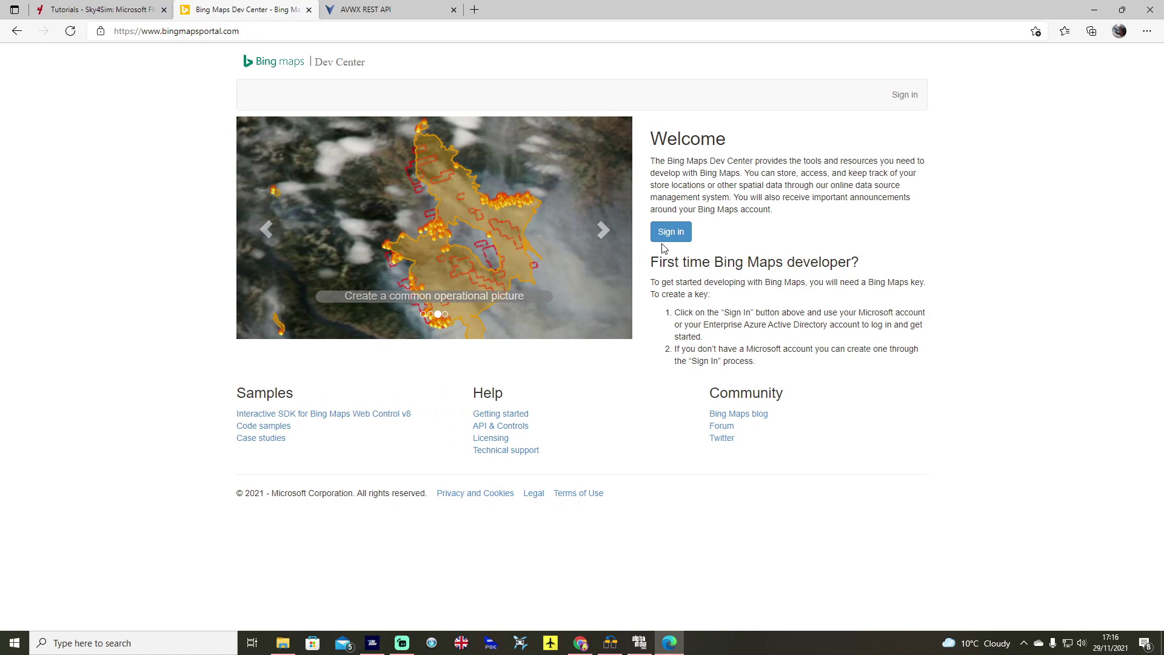
drag(667, 321, 902, 352)
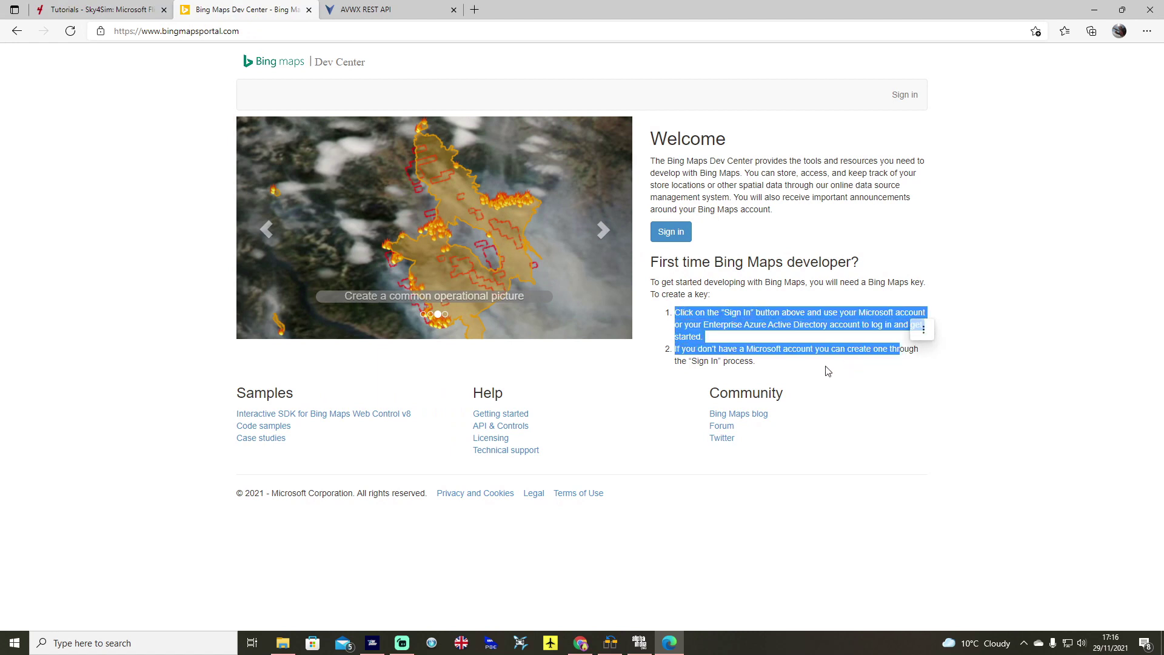
click(806, 375)
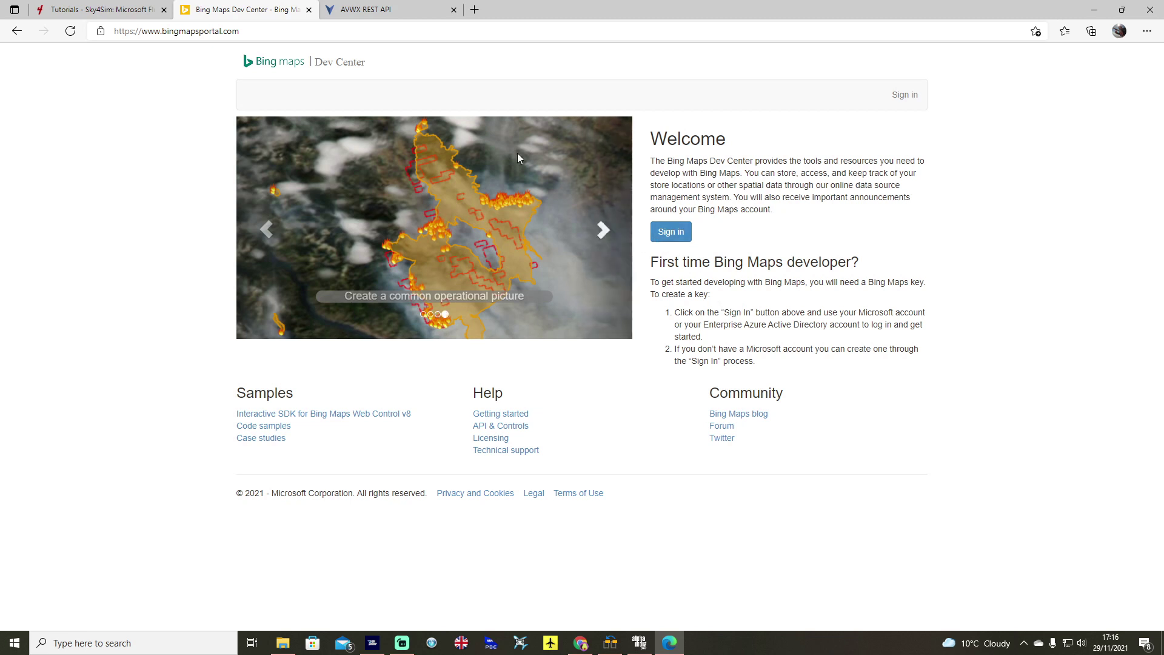
click(395, 18)
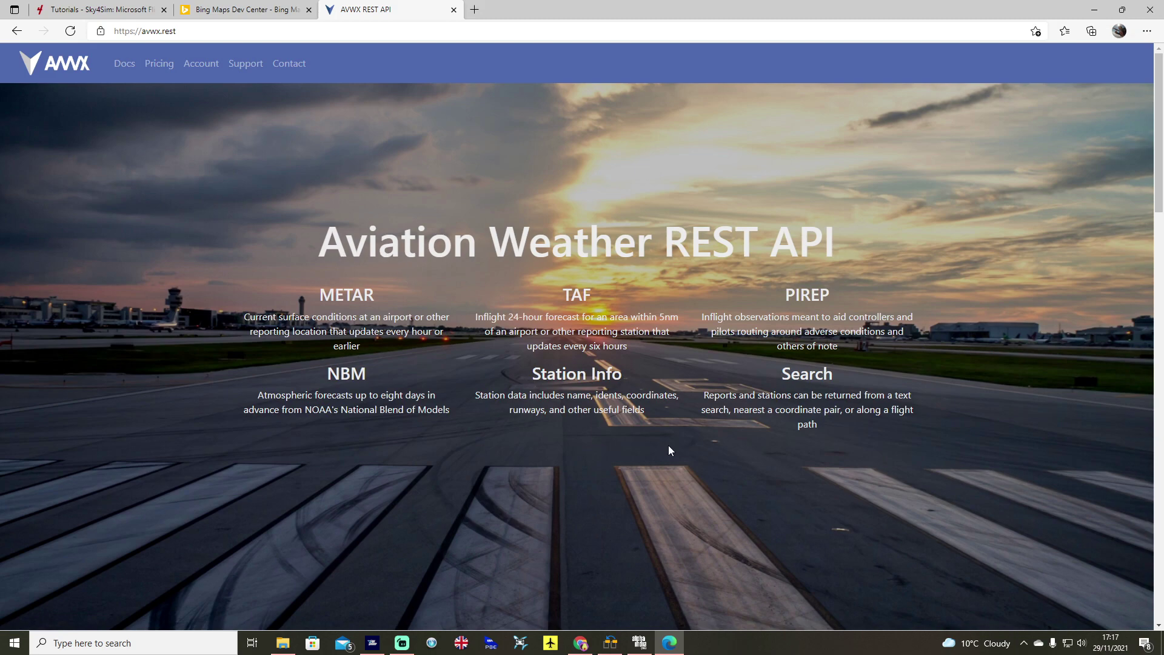
click(243, 9)
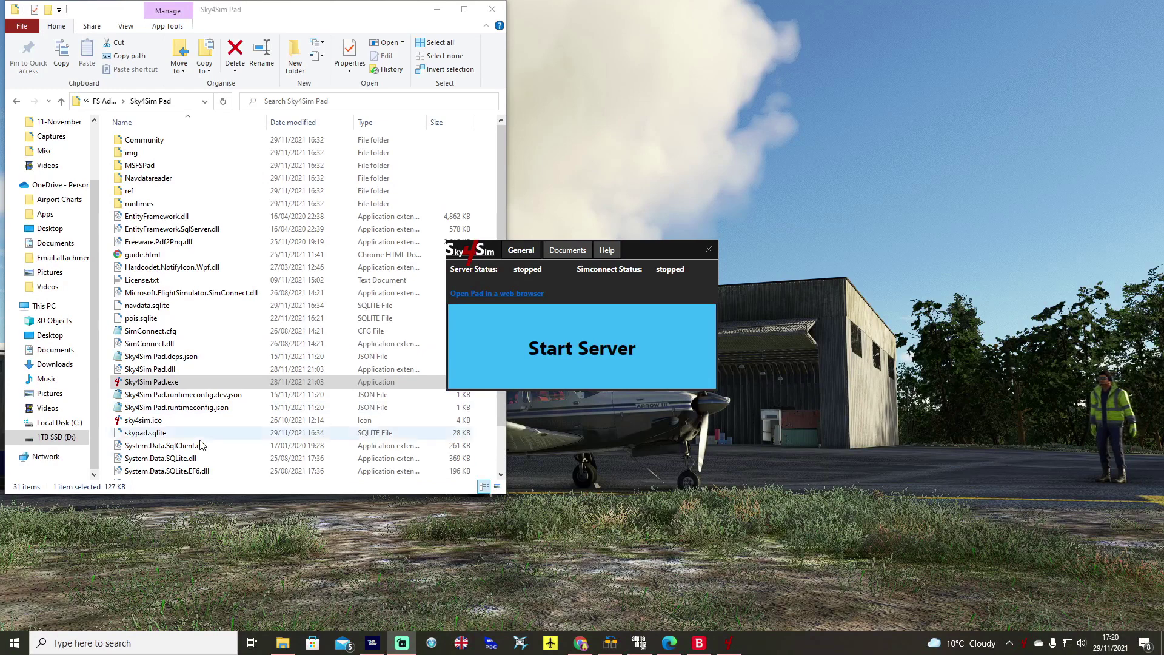
Step: Move the Sky4Sim server window right and close the Sky4Sim Pad Explorer folder
drag(667, 252, 871, 197)
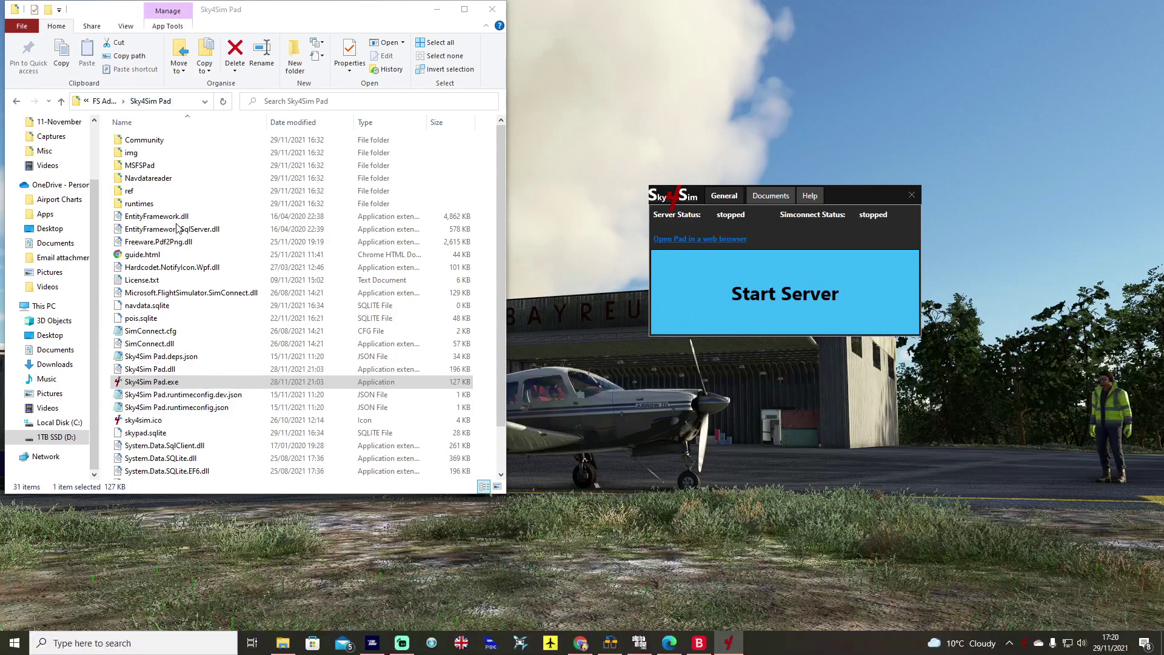
click(151, 380)
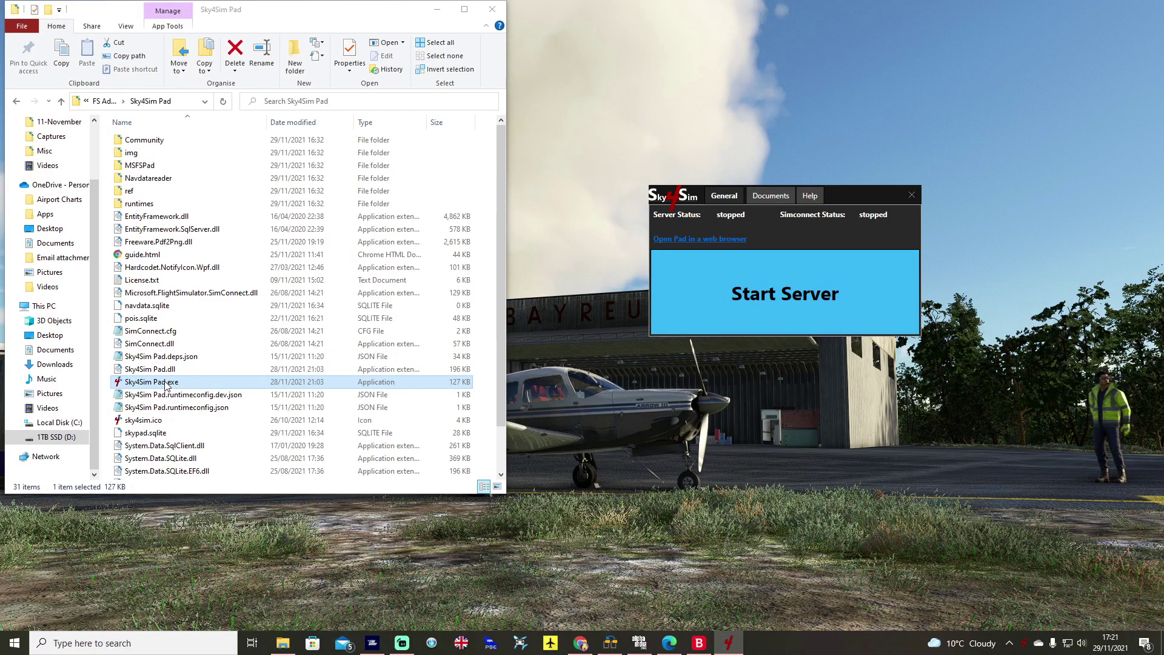
click(492, 9)
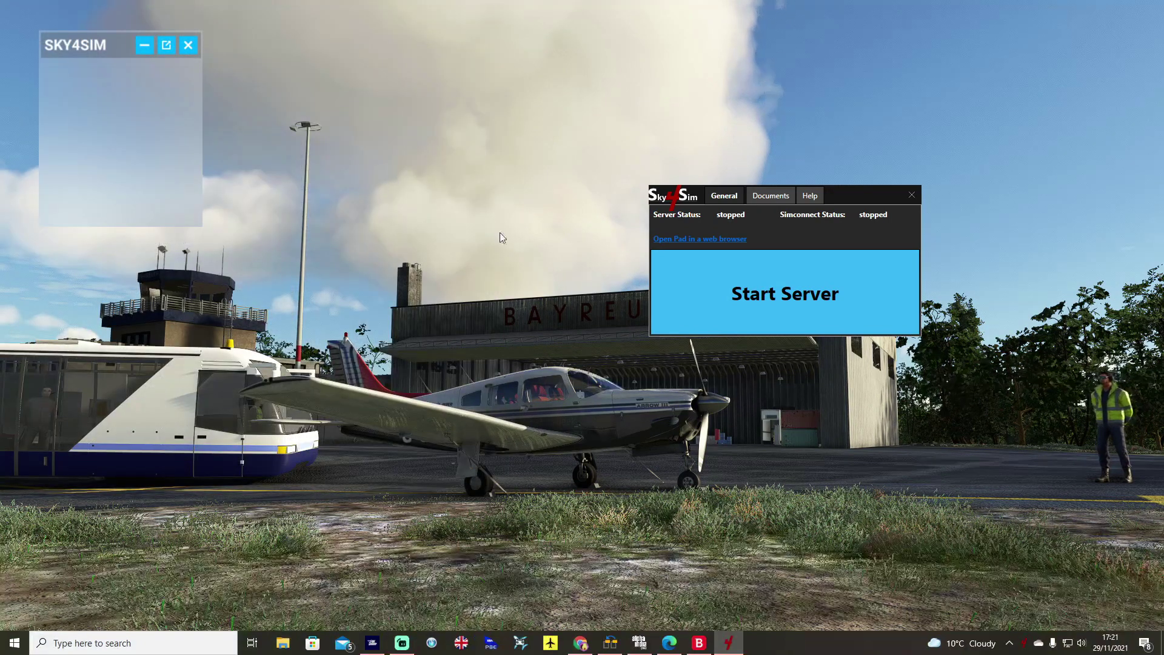
Step: Start the Sky4Sim server and review its Documents and General settings
click(755, 273)
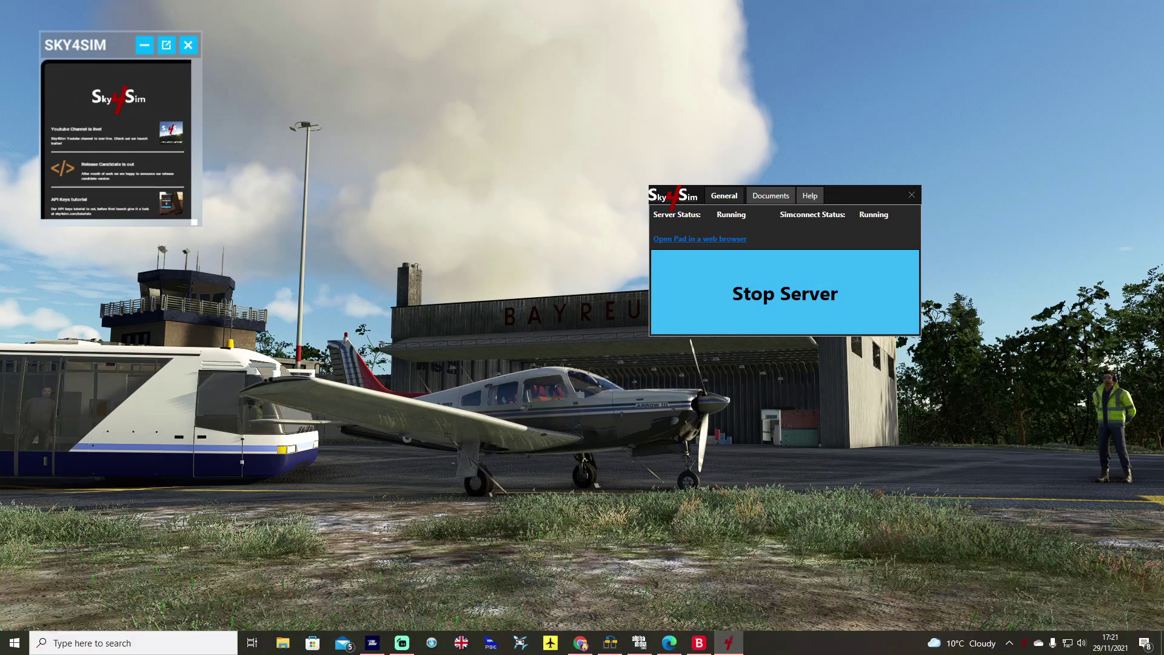
key(alt+Tab)
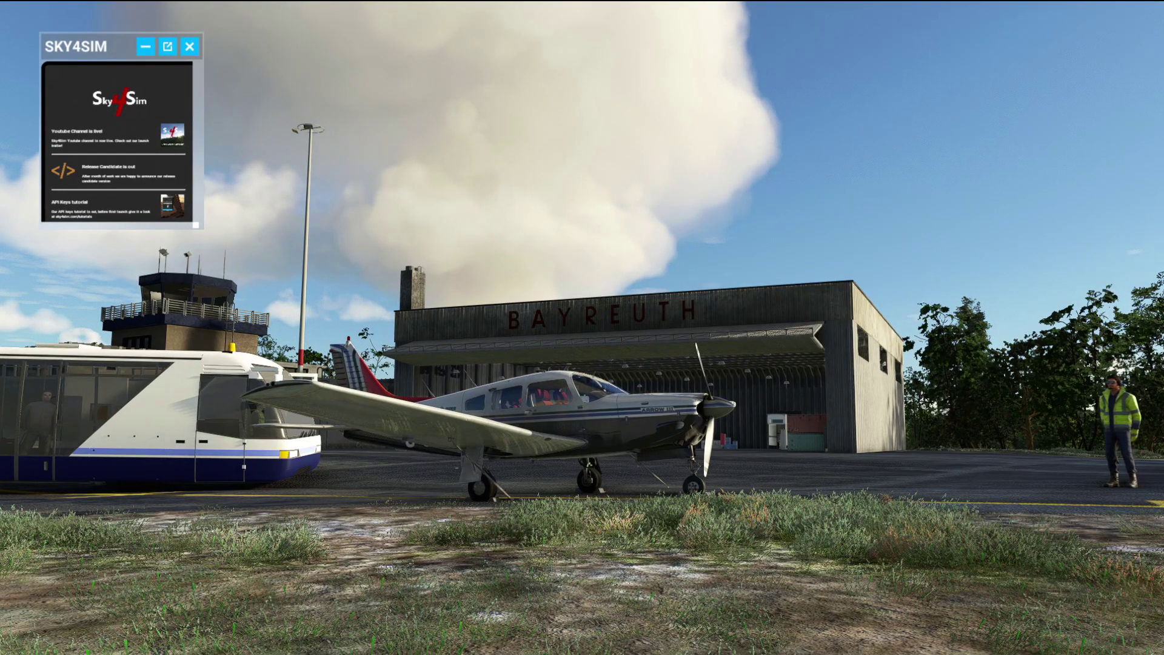
key(alt+Tab)
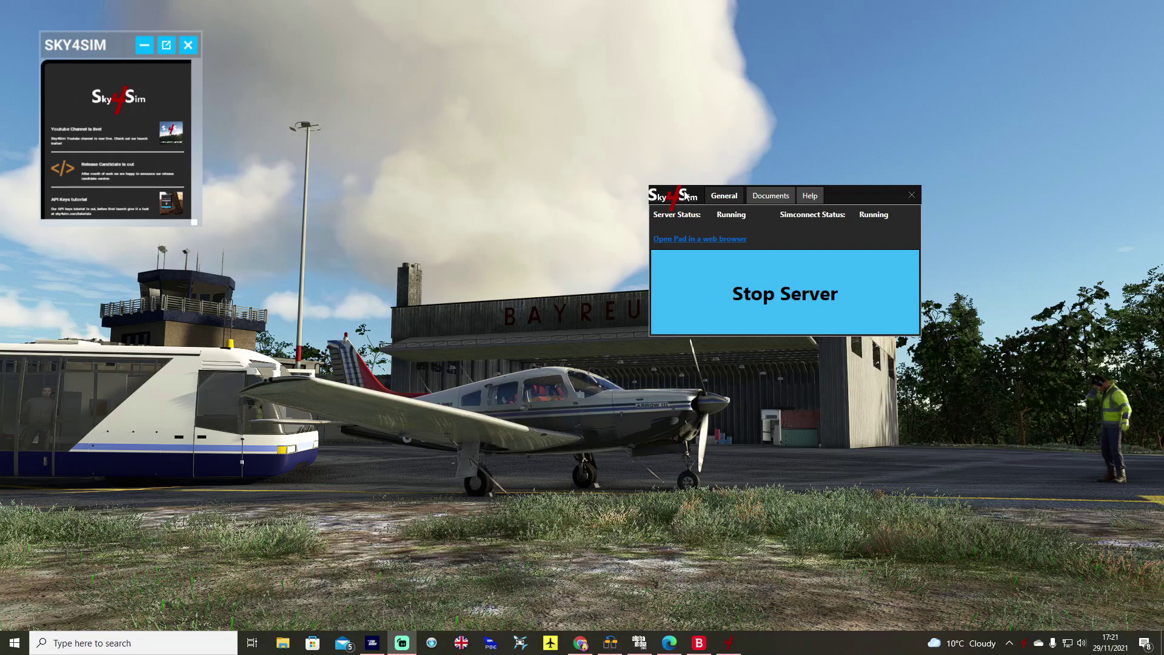
click(792, 148)
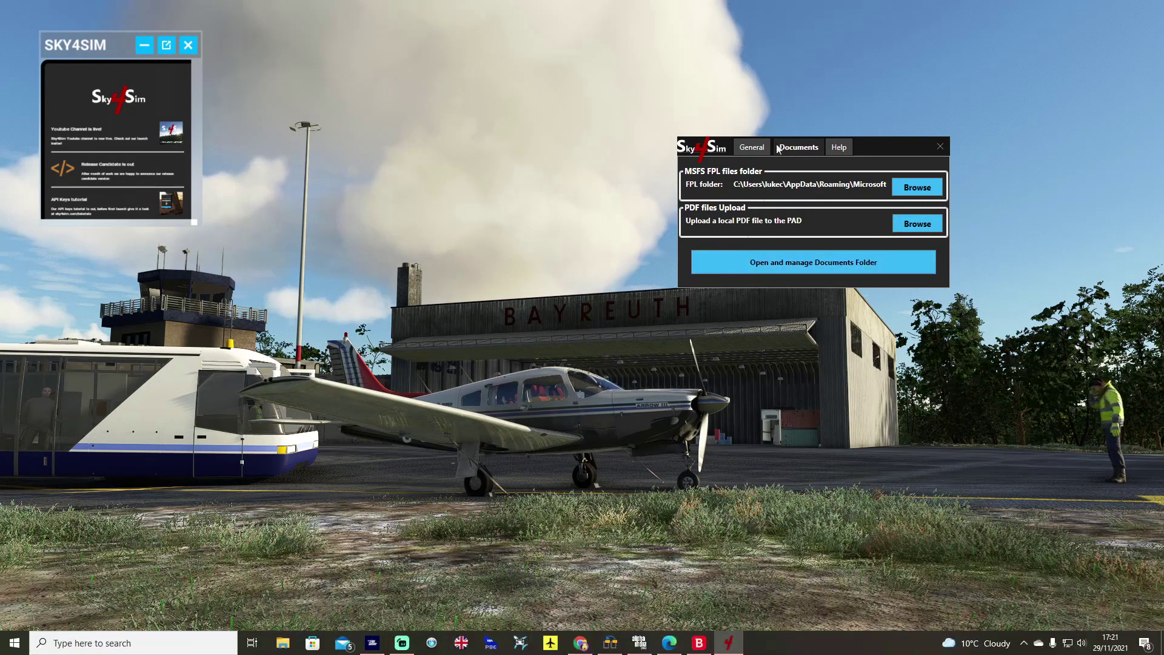
click(755, 150)
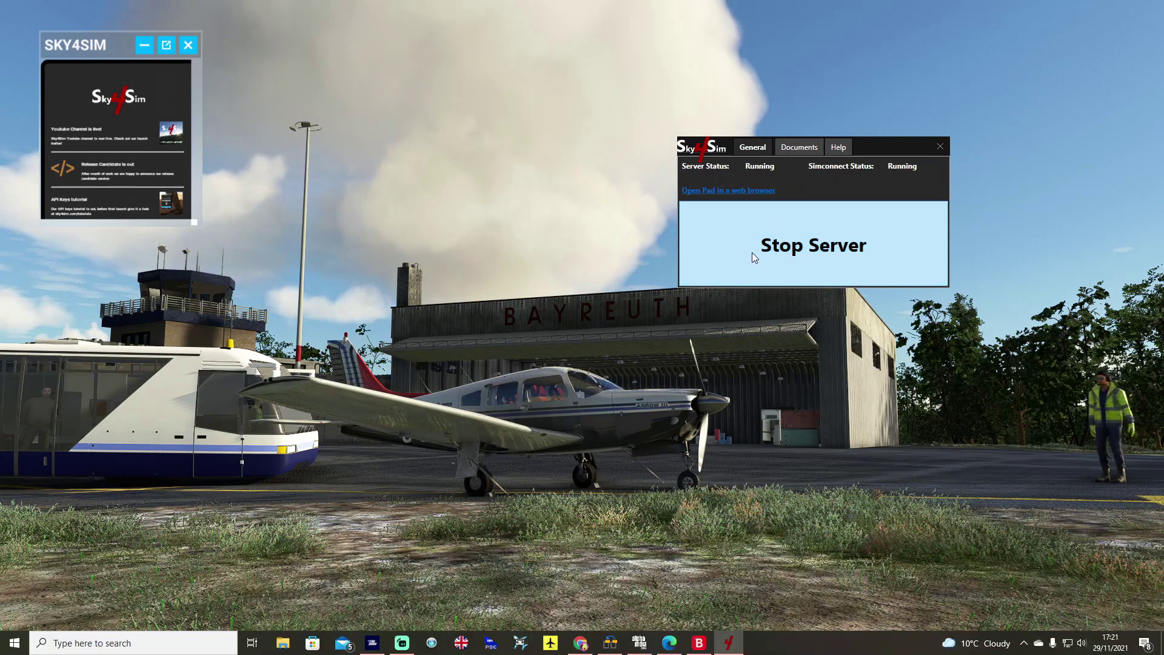
Step: Open the pad, return to the simulator, and continue past the pad's news page
click(734, 191)
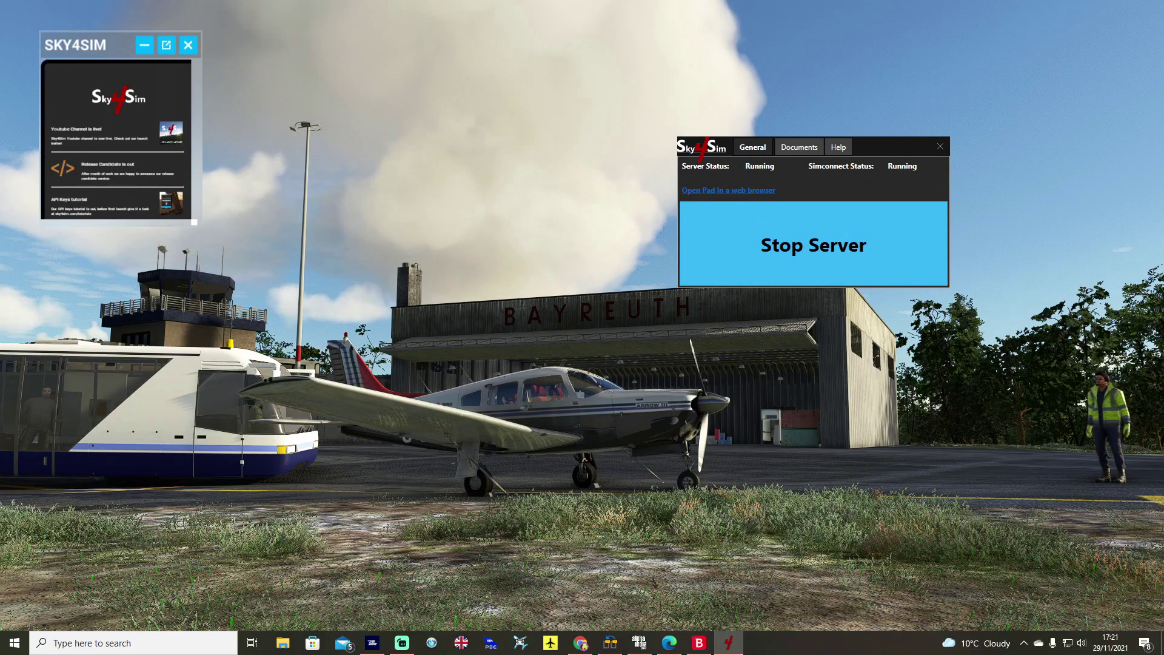
key(alt+Tab)
scroll(210, 260, down, 5)
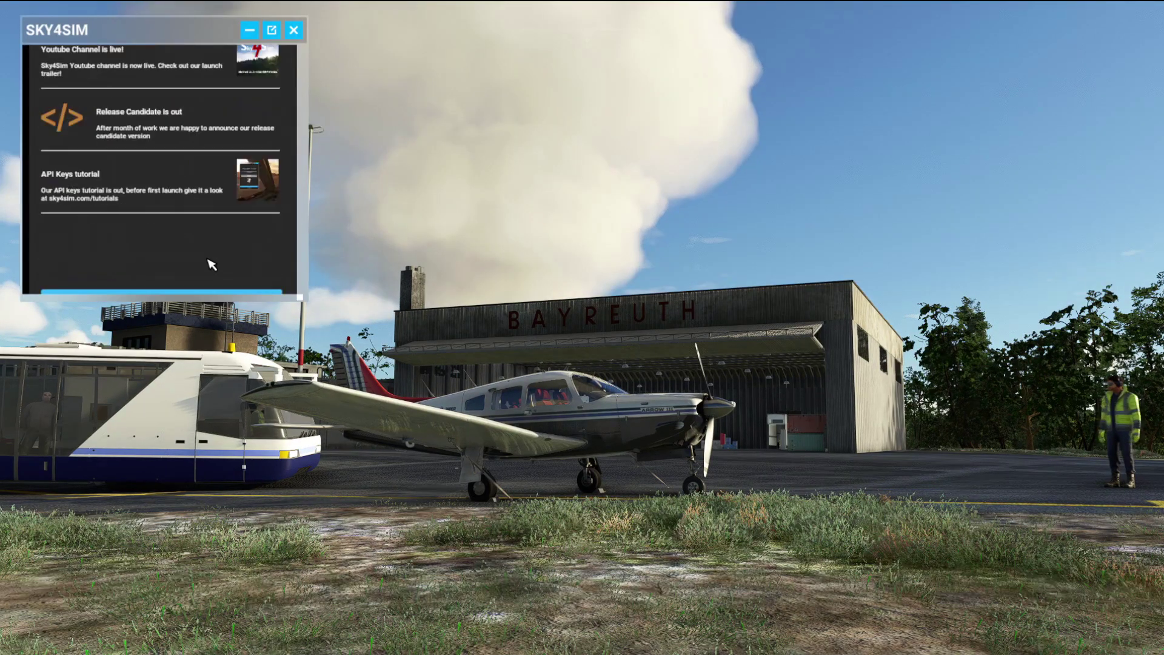
scroll(195, 229, up, 3)
scroll(195, 228, down, 3)
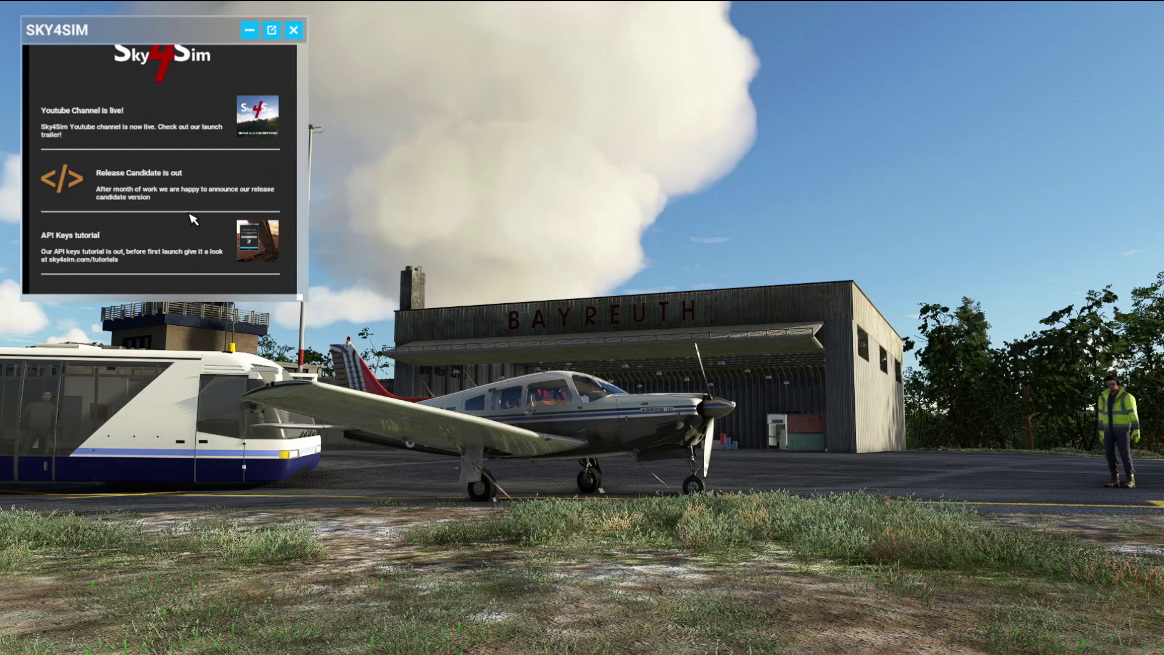
scroll(143, 188, up, 3)
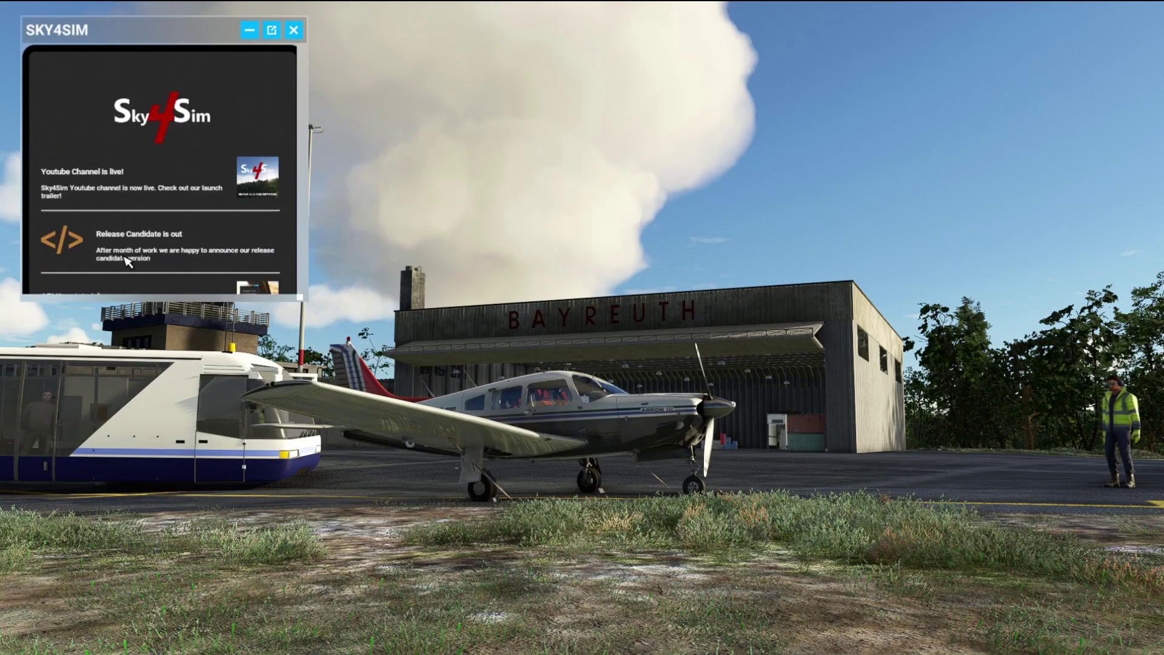
scroll(202, 238, down, 3)
click(161, 272)
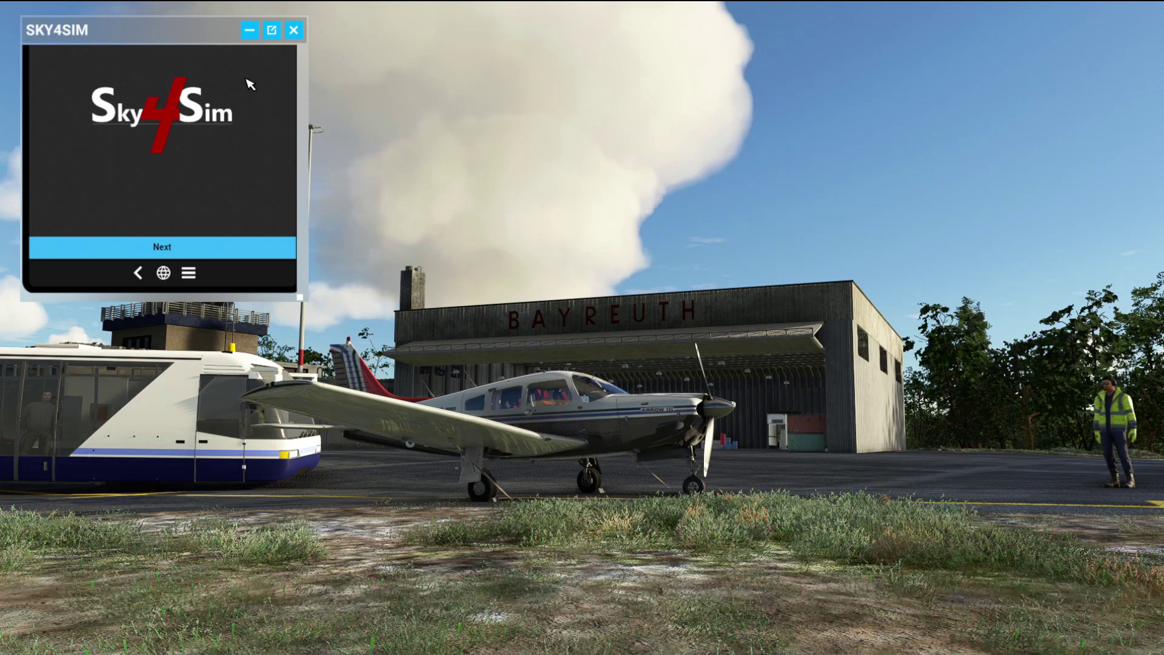
Step: Enlarge the SKY4SIM panel, pass the welcome and API key pages, and import navdata
drag(306, 303, 332, 409)
drag(158, 33, 145, 26)
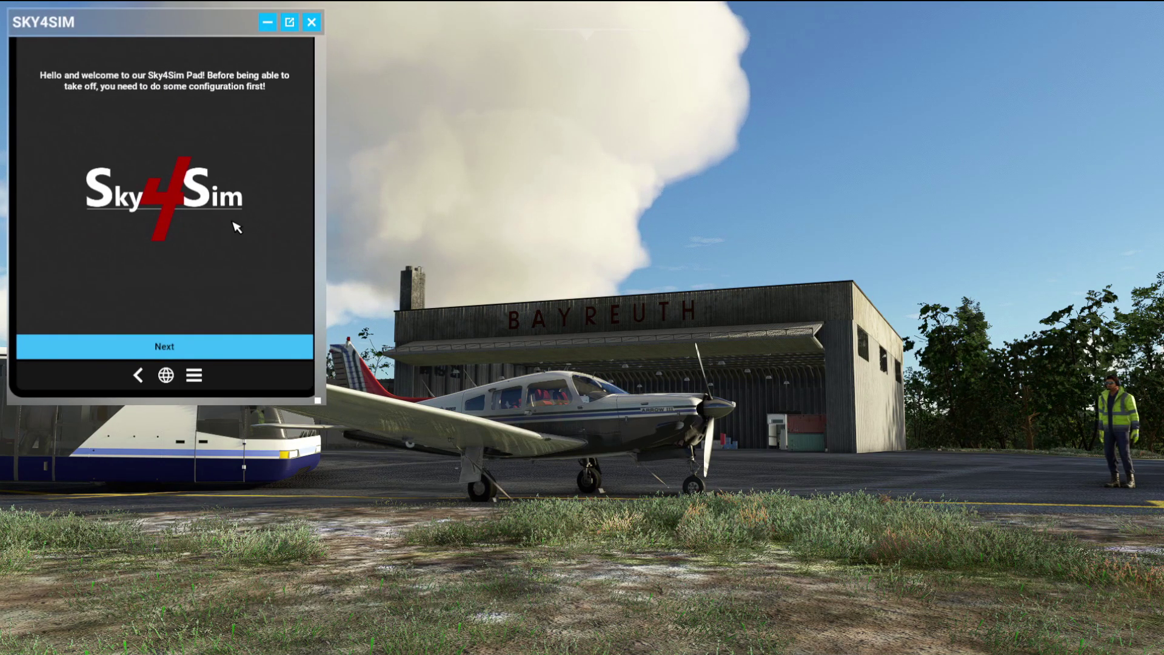
click(163, 345)
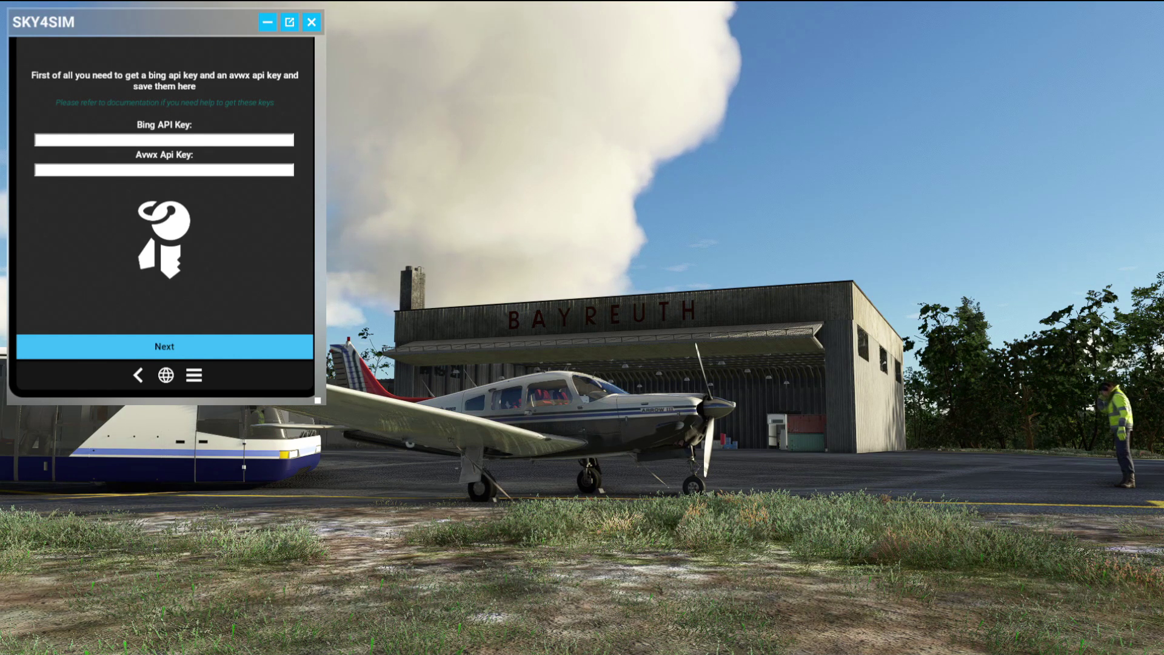
click(196, 348)
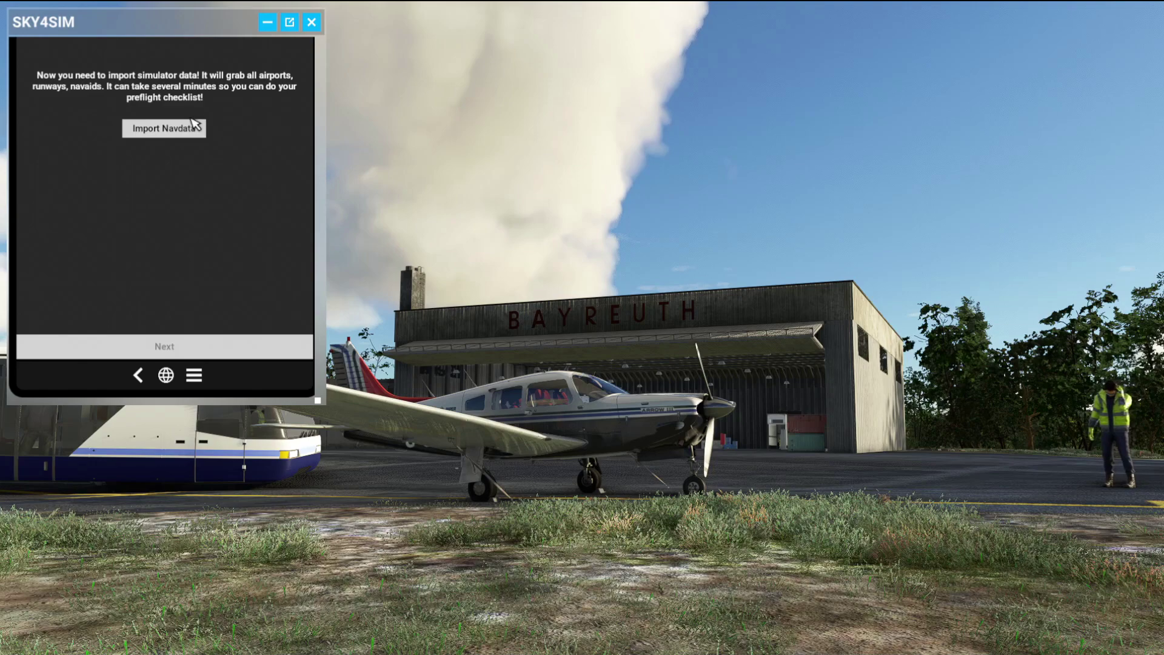
click(169, 132)
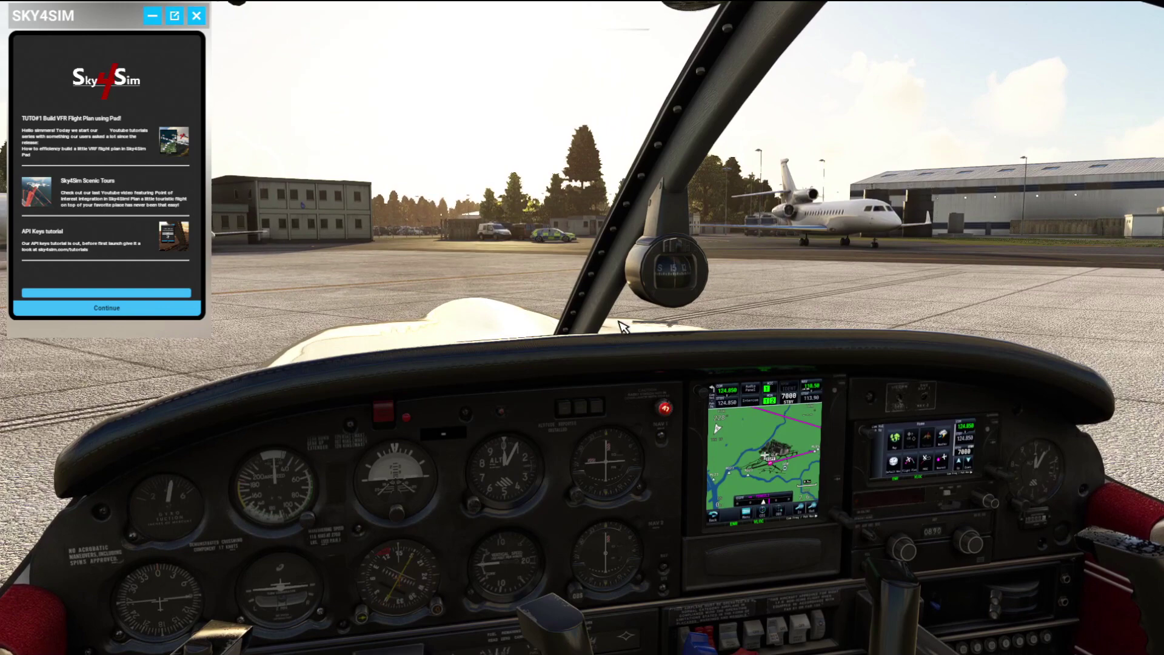
Step: Zoom the cockpit GPS map out to 10 nm and pan from EGPH to EGPF
key(a)
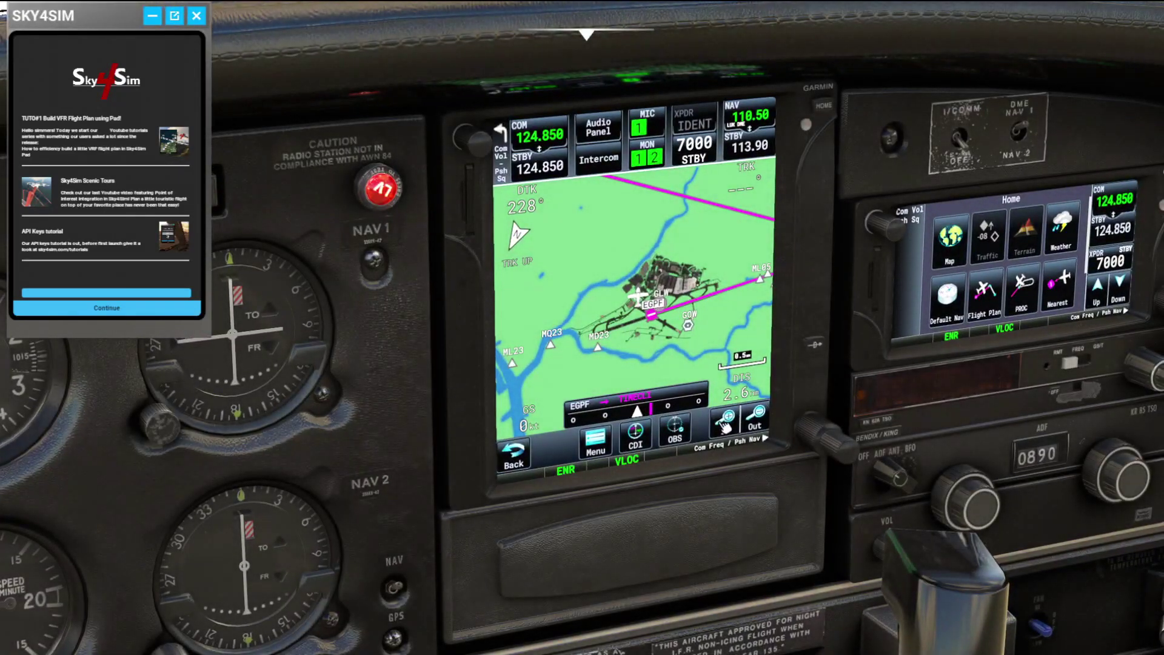
click(758, 427)
click(758, 428)
click(758, 427)
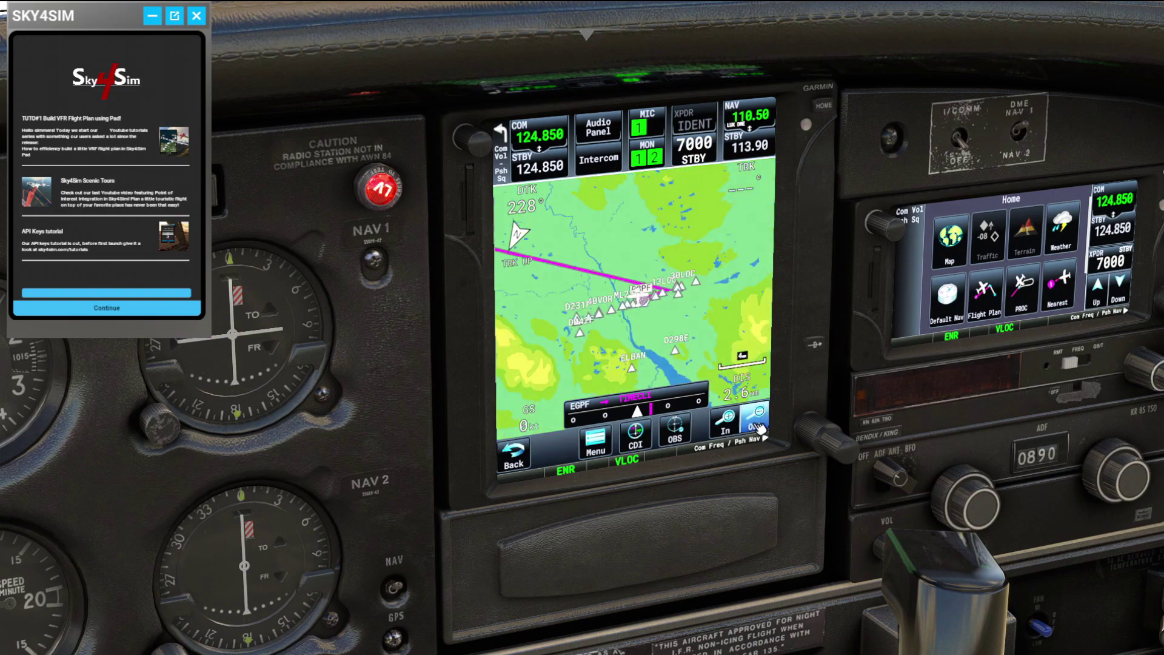
click(758, 427)
drag(617, 338, 728, 370)
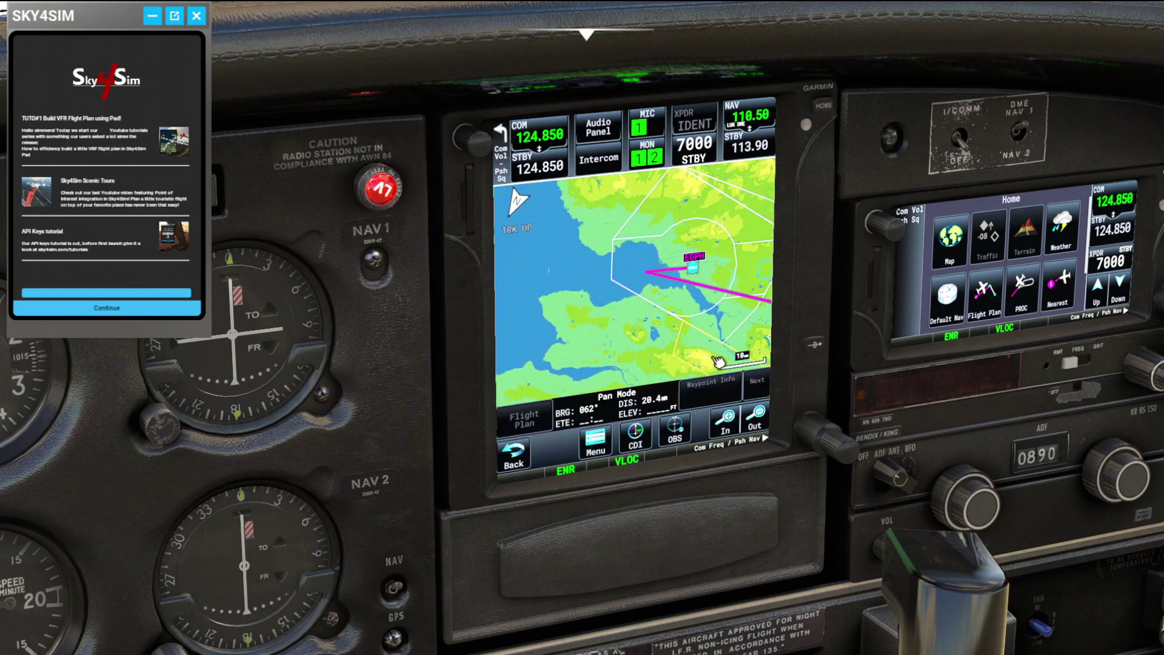
drag(661, 305, 638, 320)
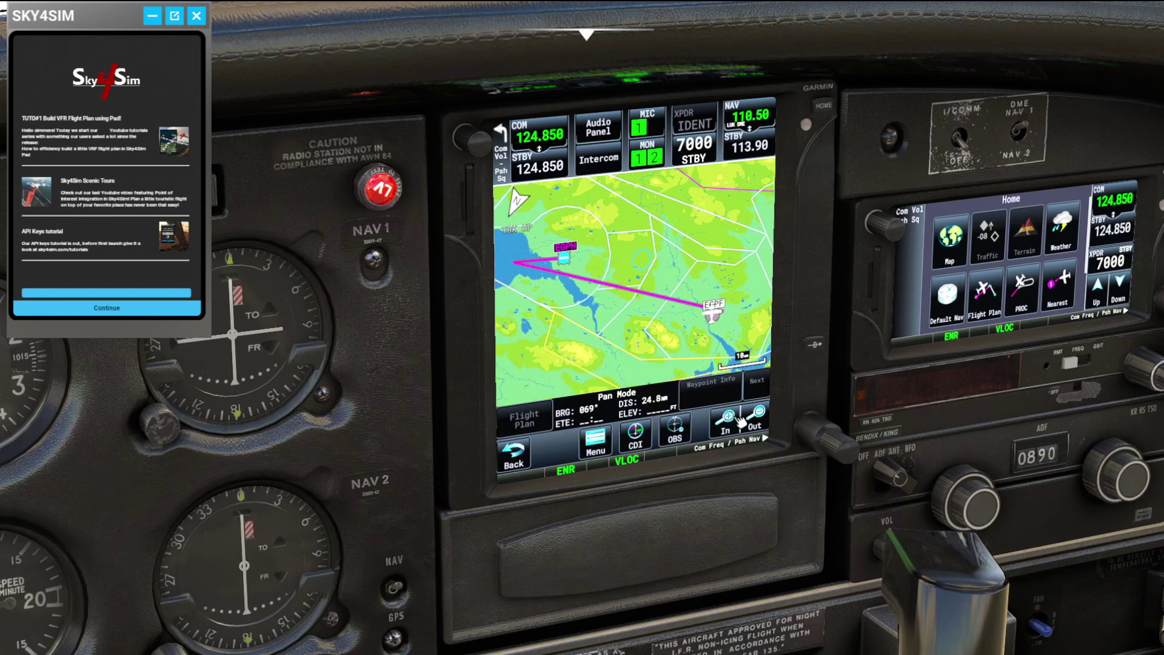
Step: Zoom the GPS to 2.5 nm on EGPF's approach waypoints, then return to the wide cockpit view
click(725, 419)
click(725, 419)
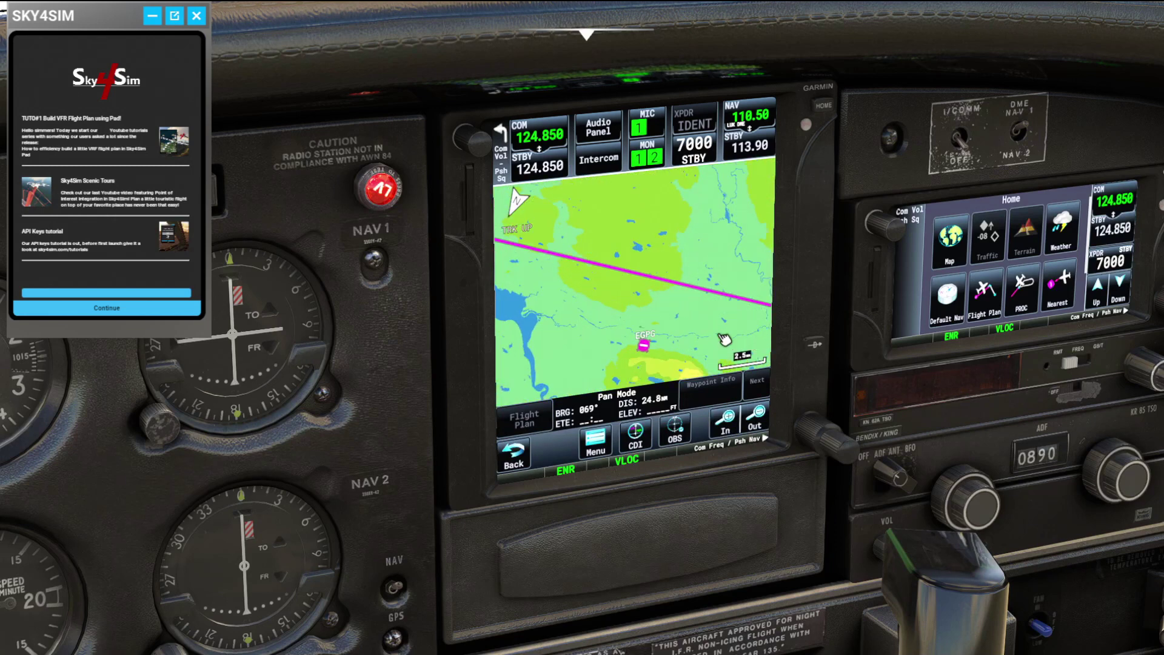
drag(578, 288, 570, 252)
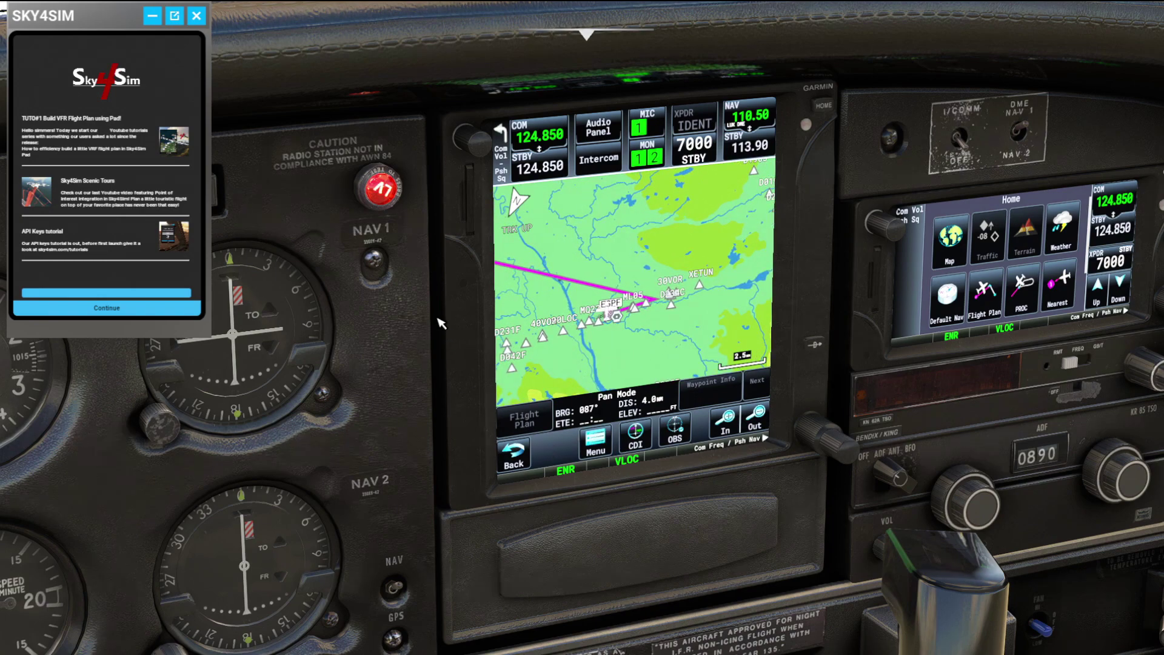
key(ctrl+space)
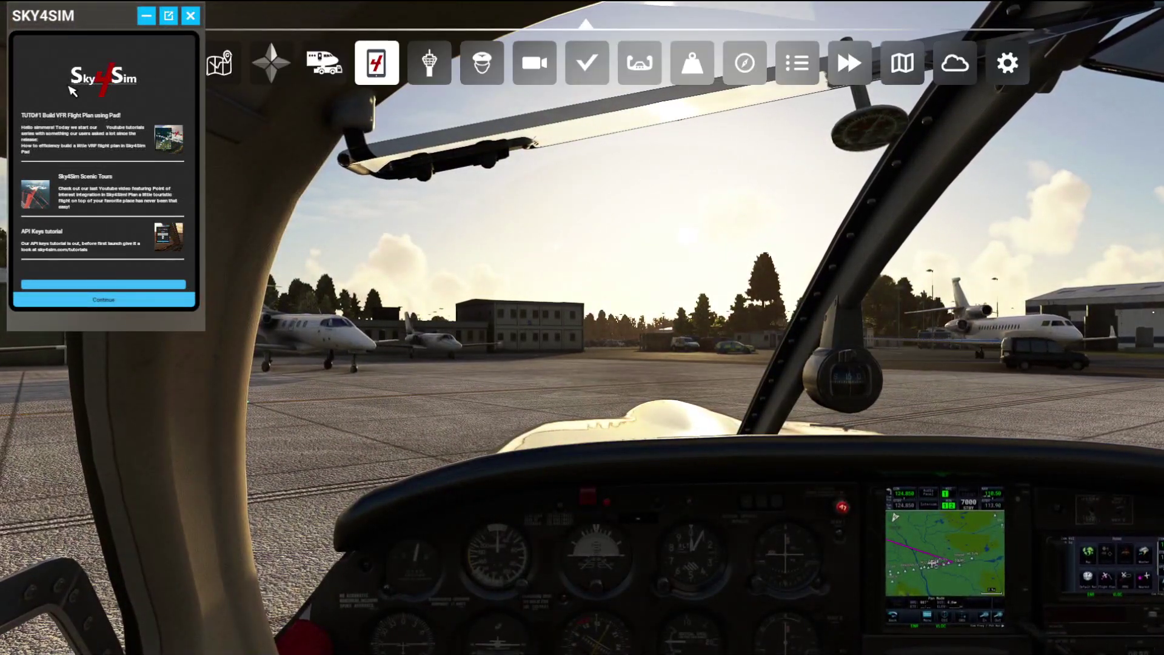
Step: Open the pad's Map around Glasgow, zoom out, and switch to satellite imagery
click(162, 303)
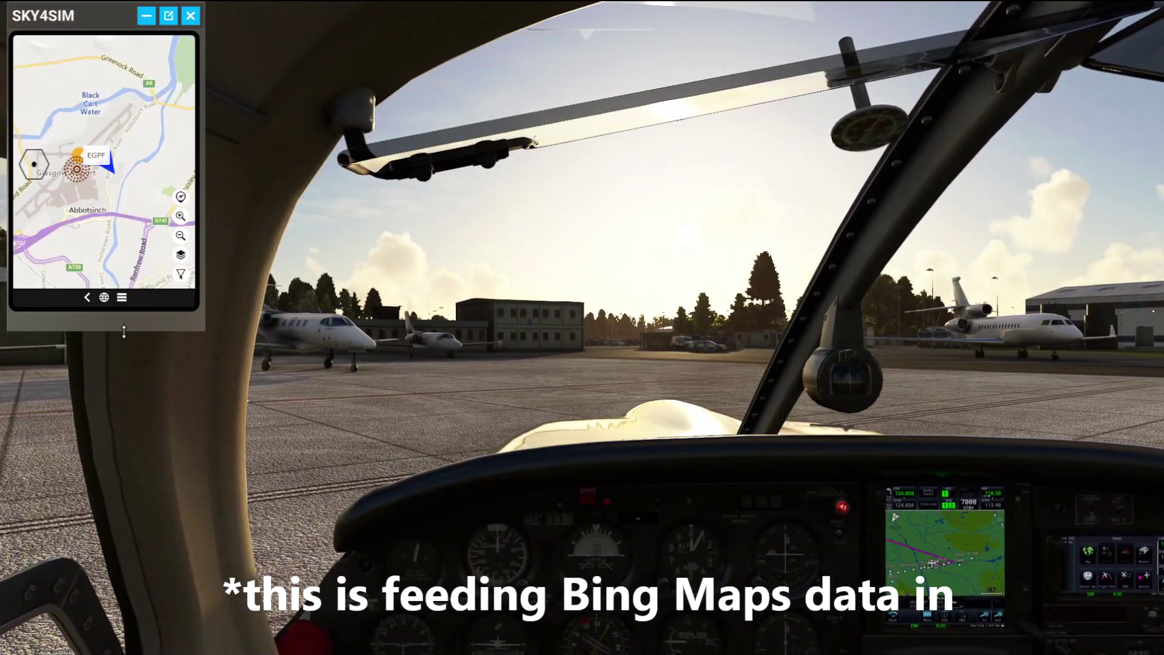
scroll(131, 209, down, 2)
scroll(115, 209, down, 2)
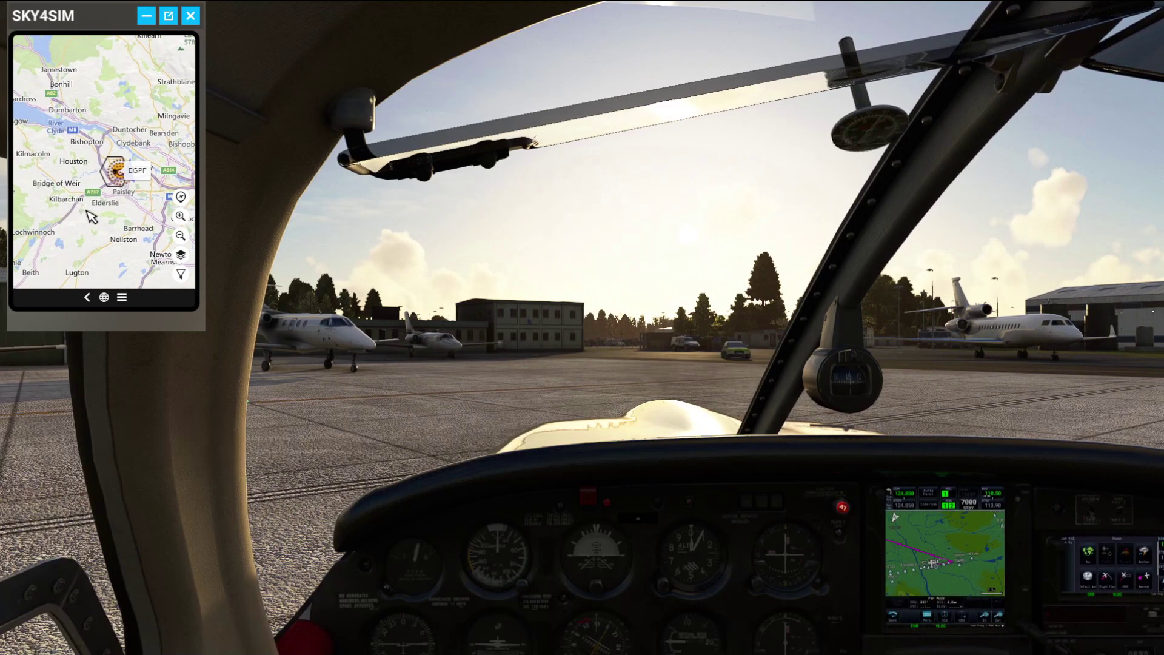
click(182, 257)
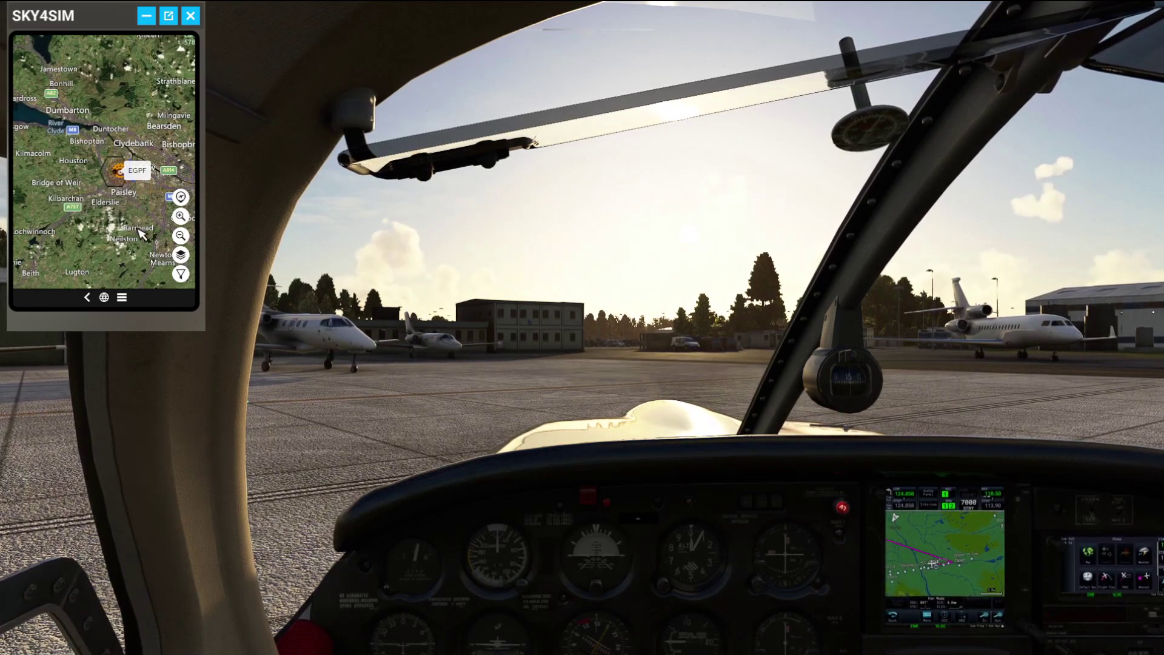
Step: Open the Airports page and enter the airport code EGPF in the search box
click(122, 298)
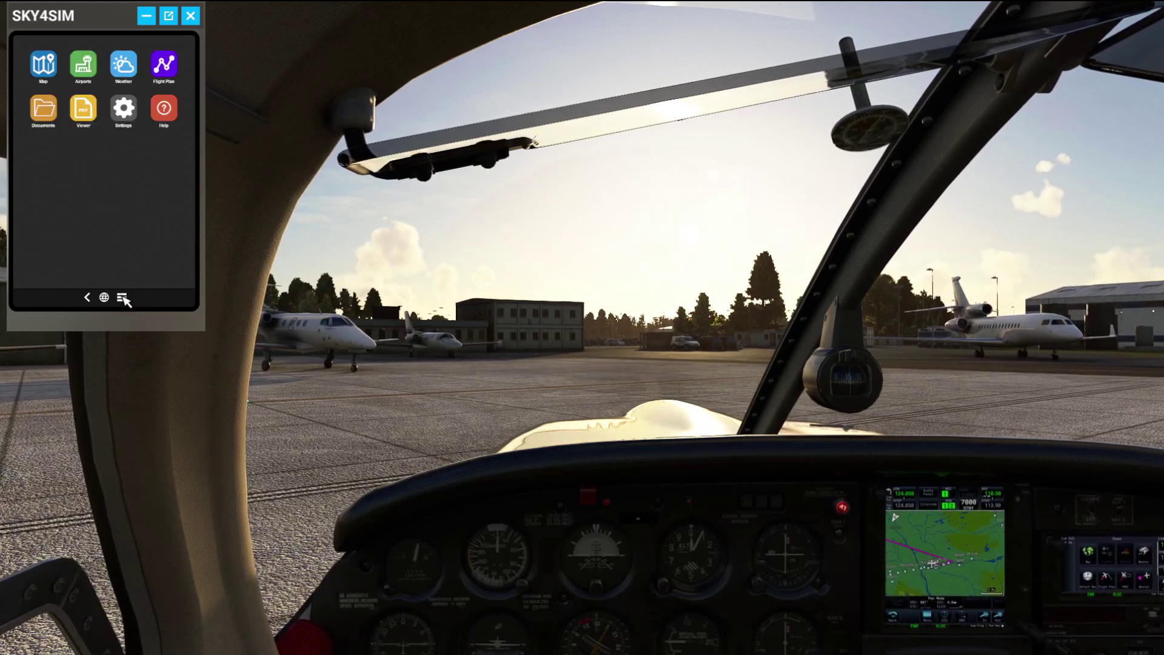
click(52, 66)
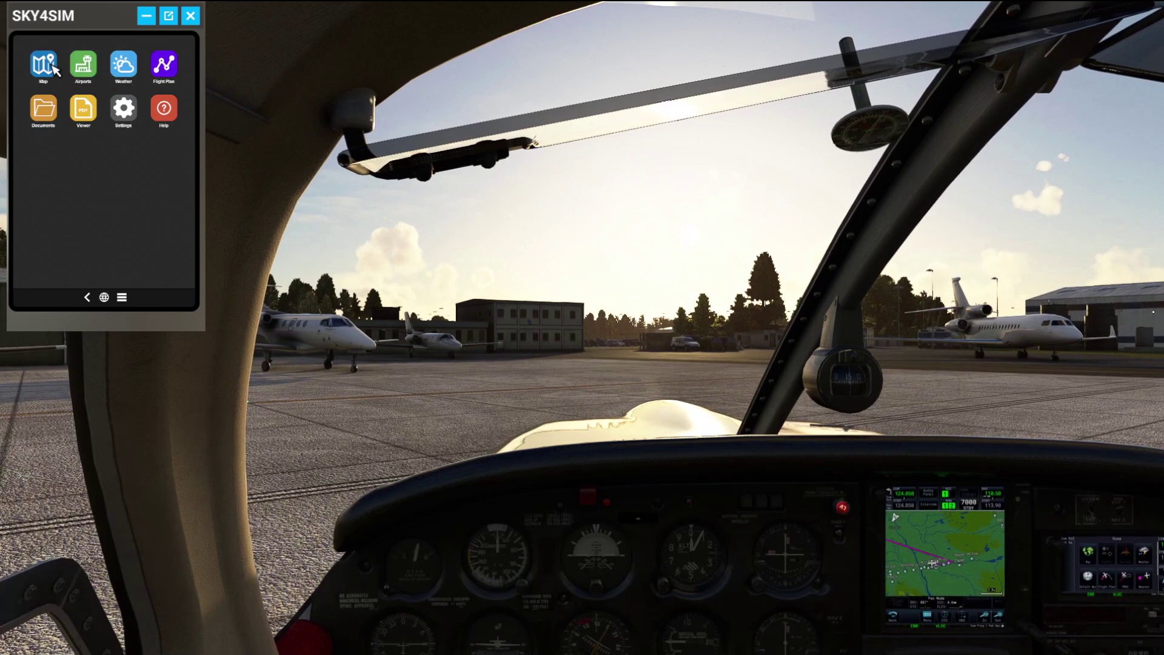
click(123, 297)
click(83, 67)
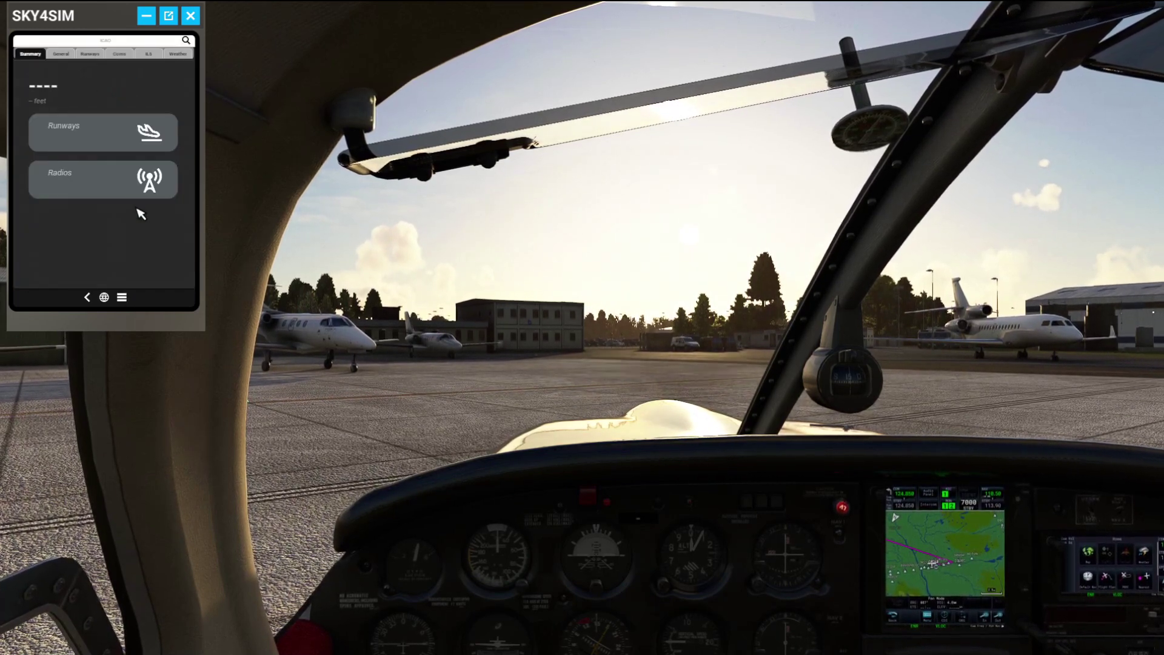
click(100, 40)
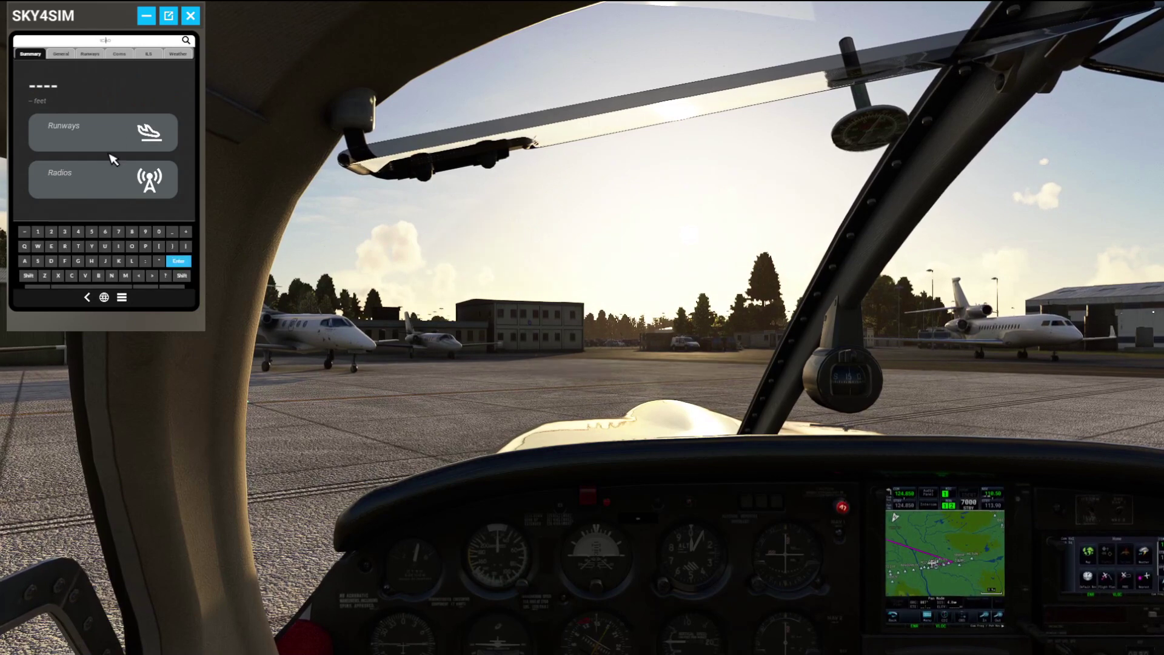
text(EG)
click(145, 246)
click(65, 261)
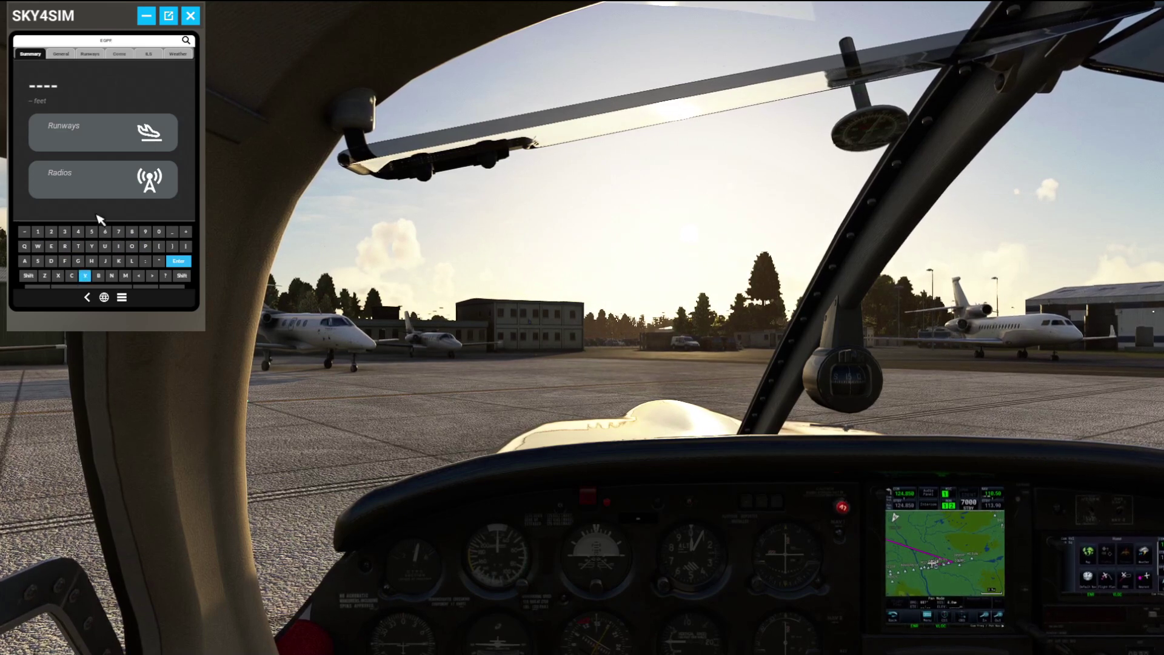
Step: Enlarge the pad, pop it out into its own window, and submit the EGPF search
drag(205, 334, 246, 397)
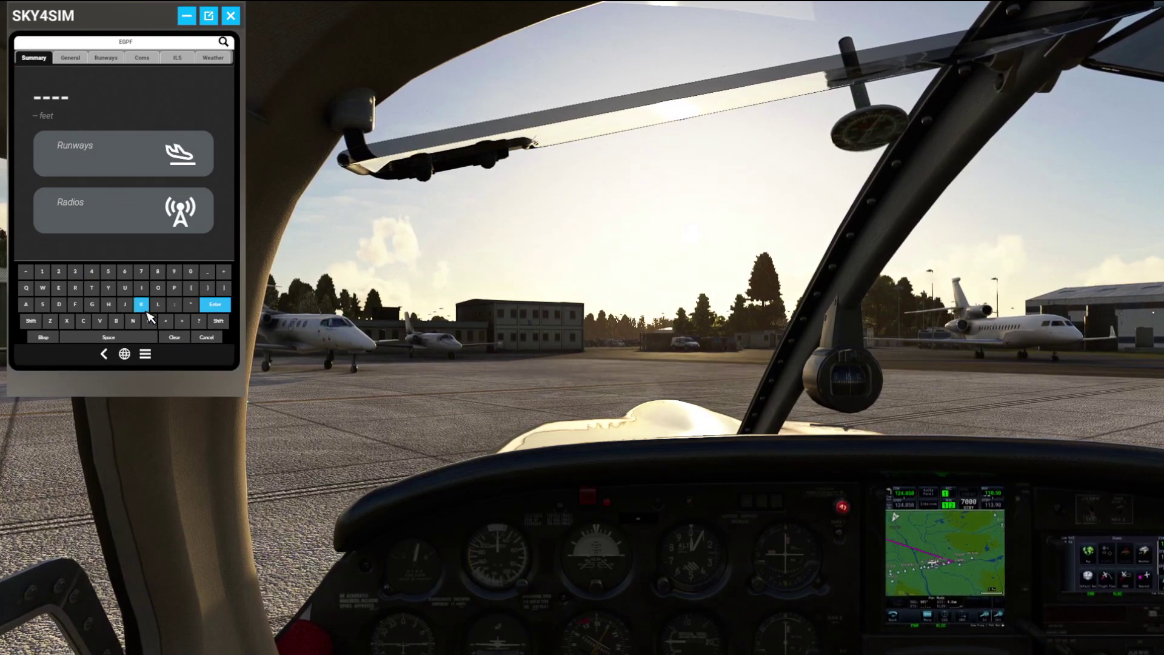
click(209, 16)
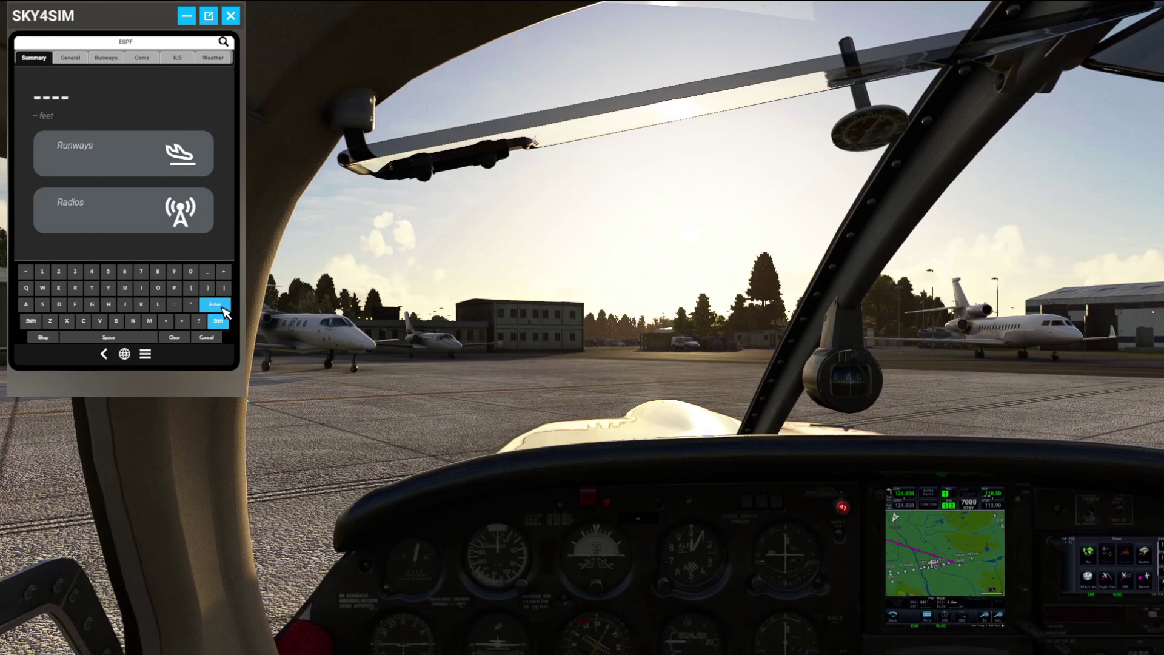
click(223, 305)
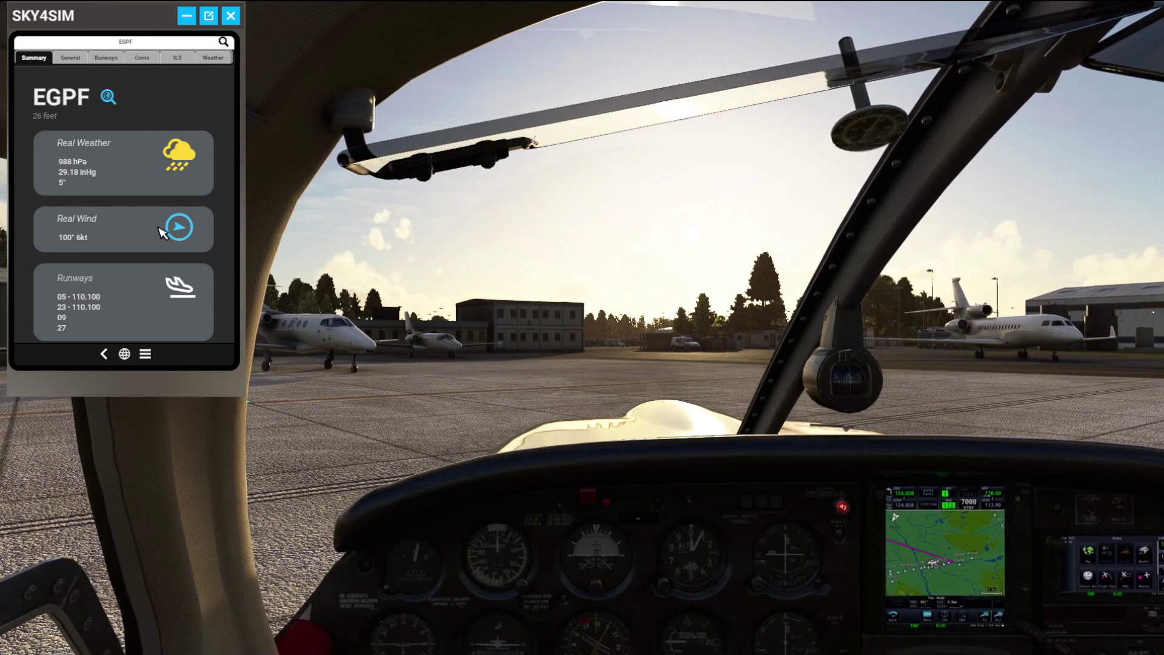
Step: Scroll through EGPF's summary cards and map, then show the General tab
scroll(173, 313, down, 3)
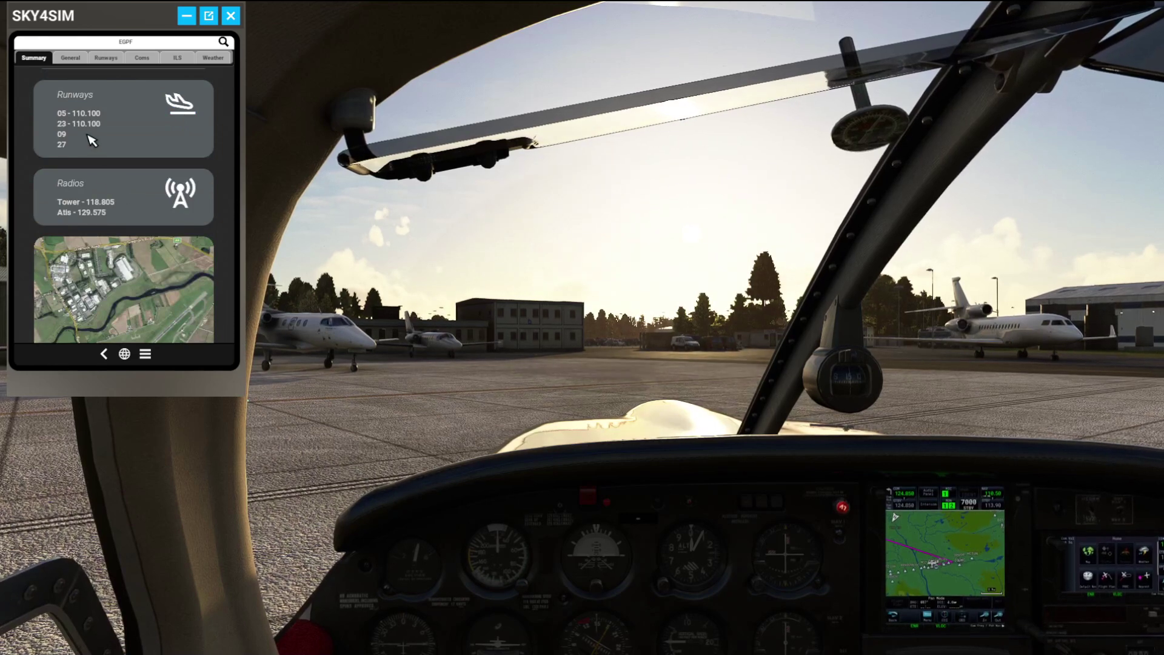
scroll(102, 221, down, 4)
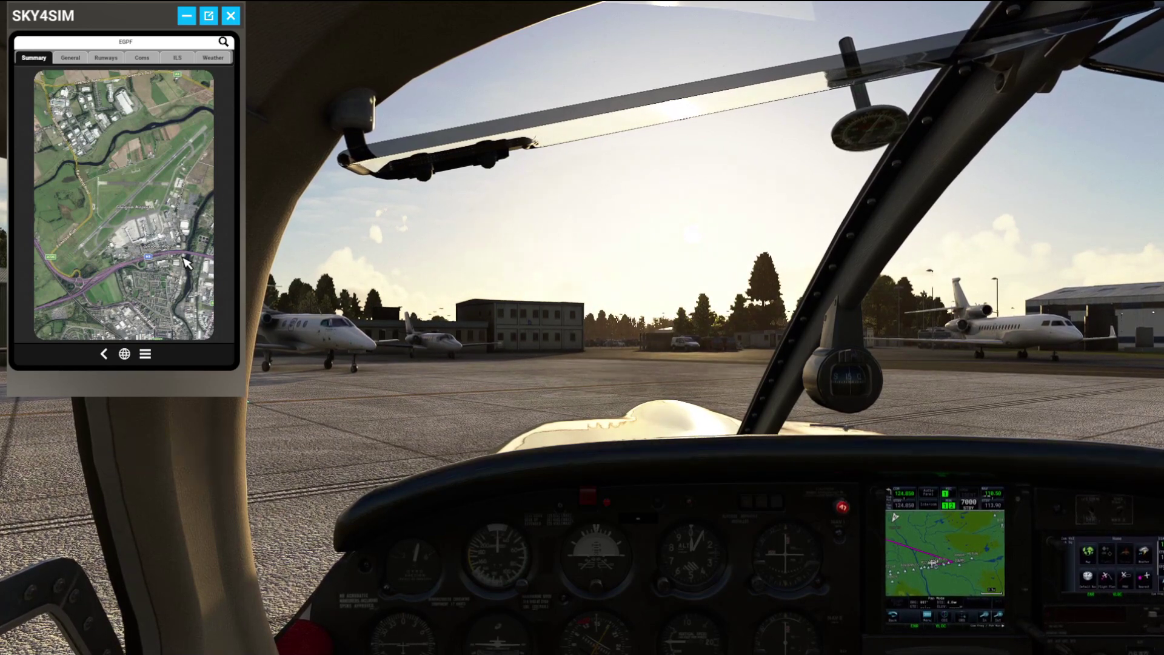
click(187, 261)
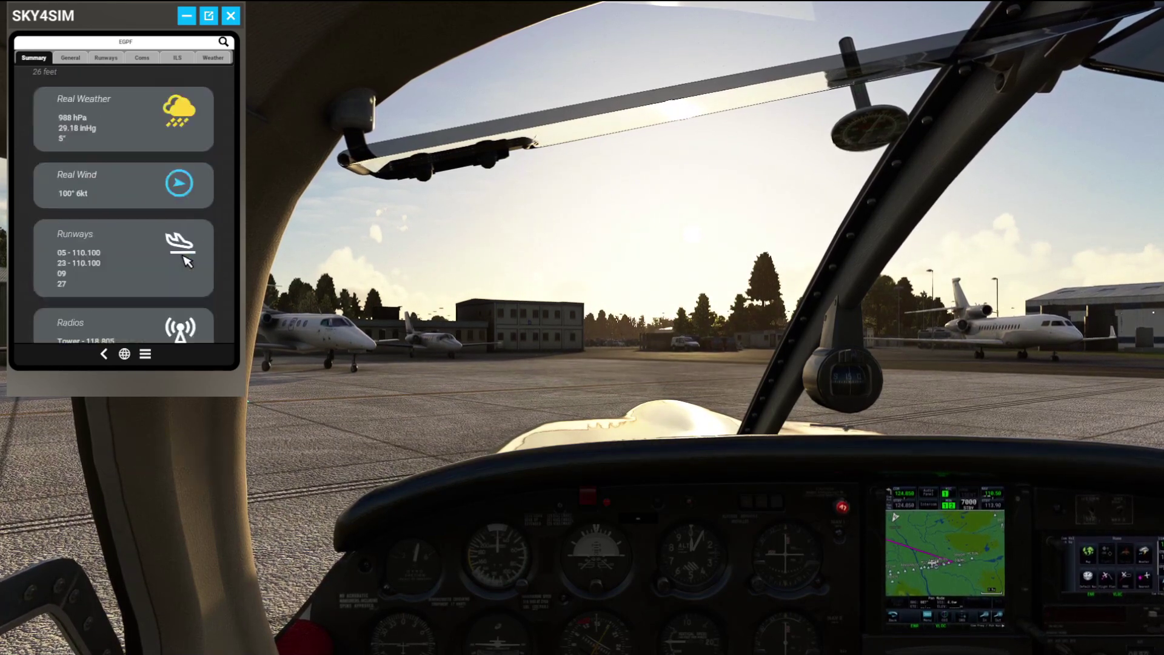
click(72, 58)
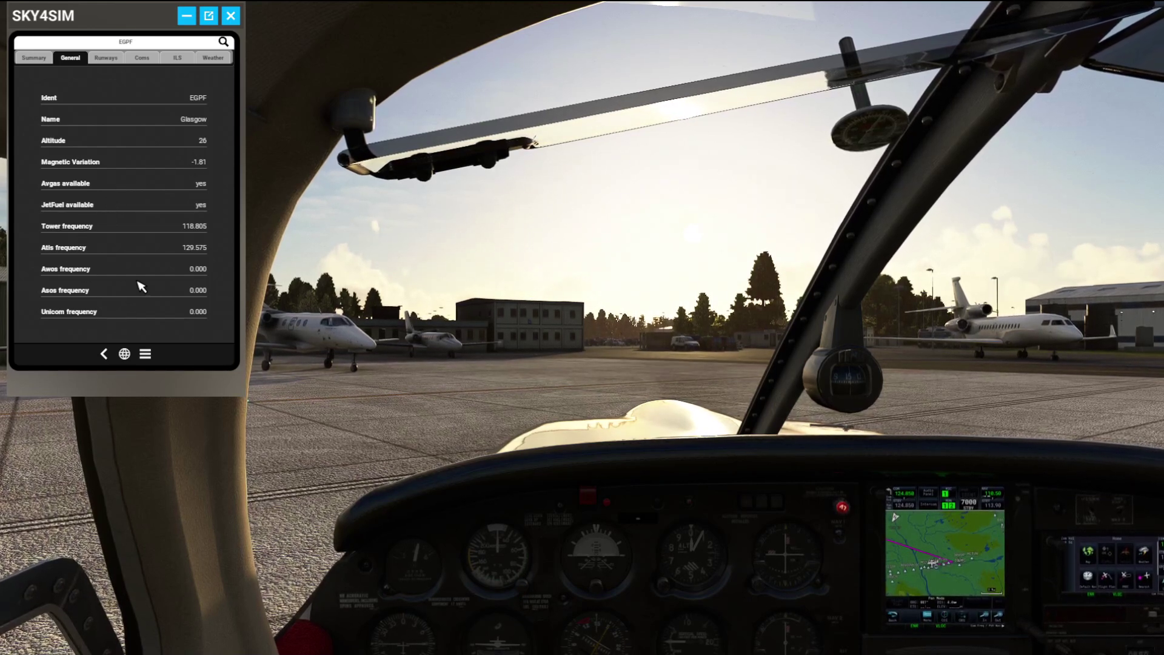
Step: Look through EGPF's runway list and its runway details
click(110, 58)
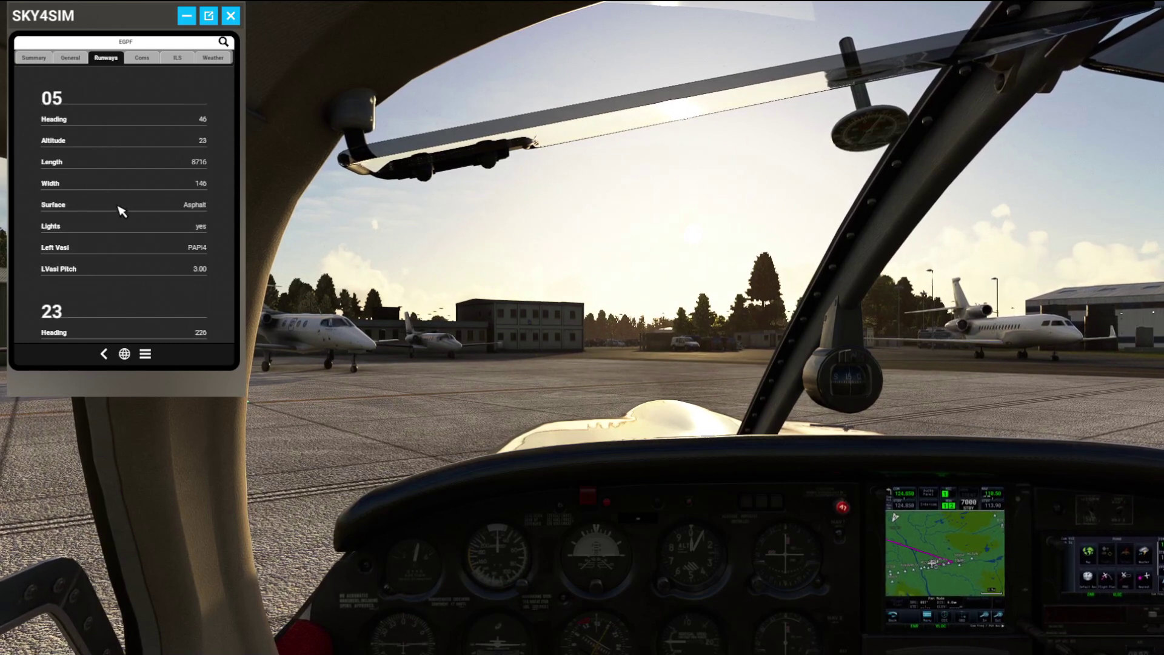
scroll(118, 213, down, 5)
scroll(125, 233, up, 5)
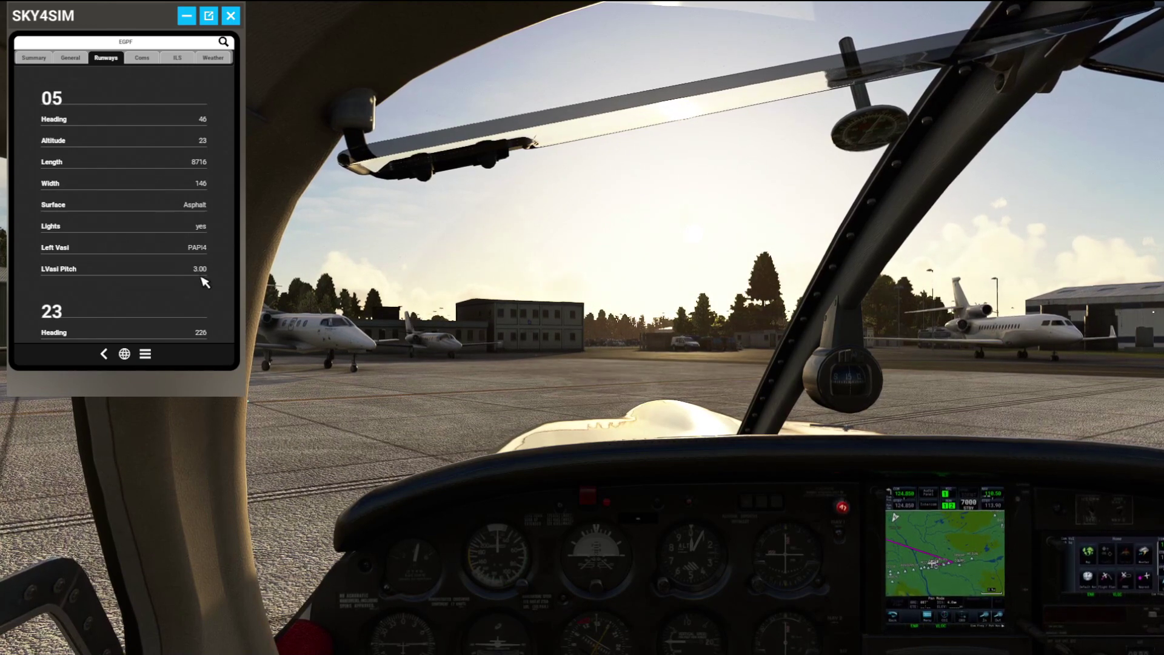
scroll(205, 283, down, 9)
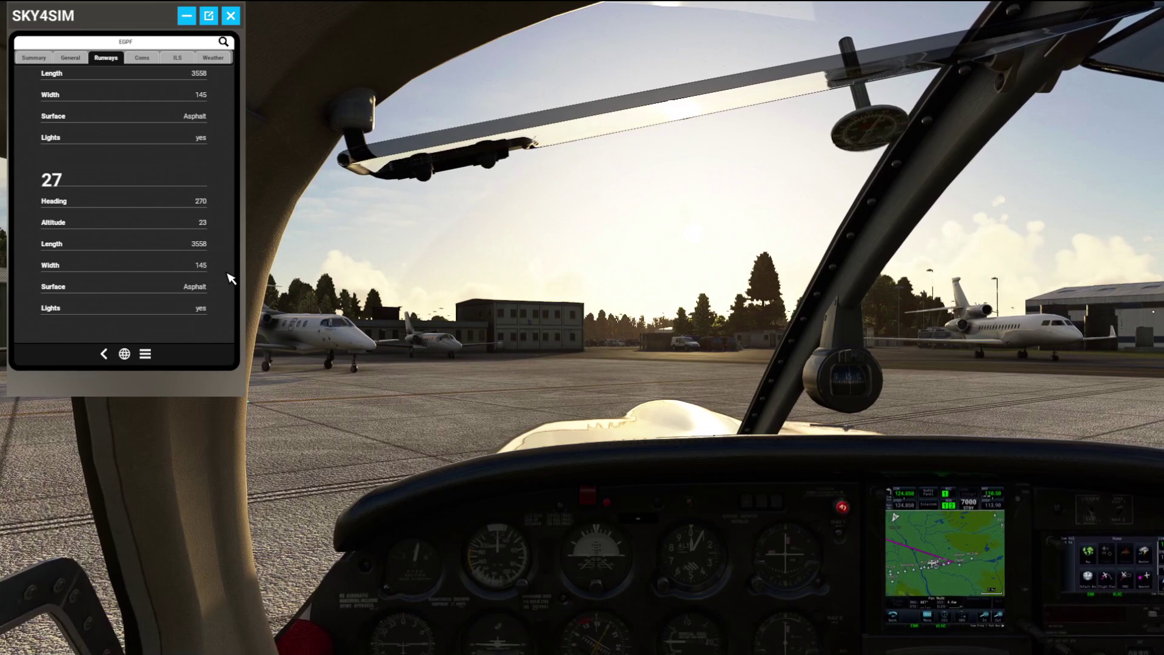
scroll(200, 273, up, 5)
Step: Check EGPF frequencies and ILS, then the METAR: visibility 9999, 5/3, BKN at 20
click(143, 58)
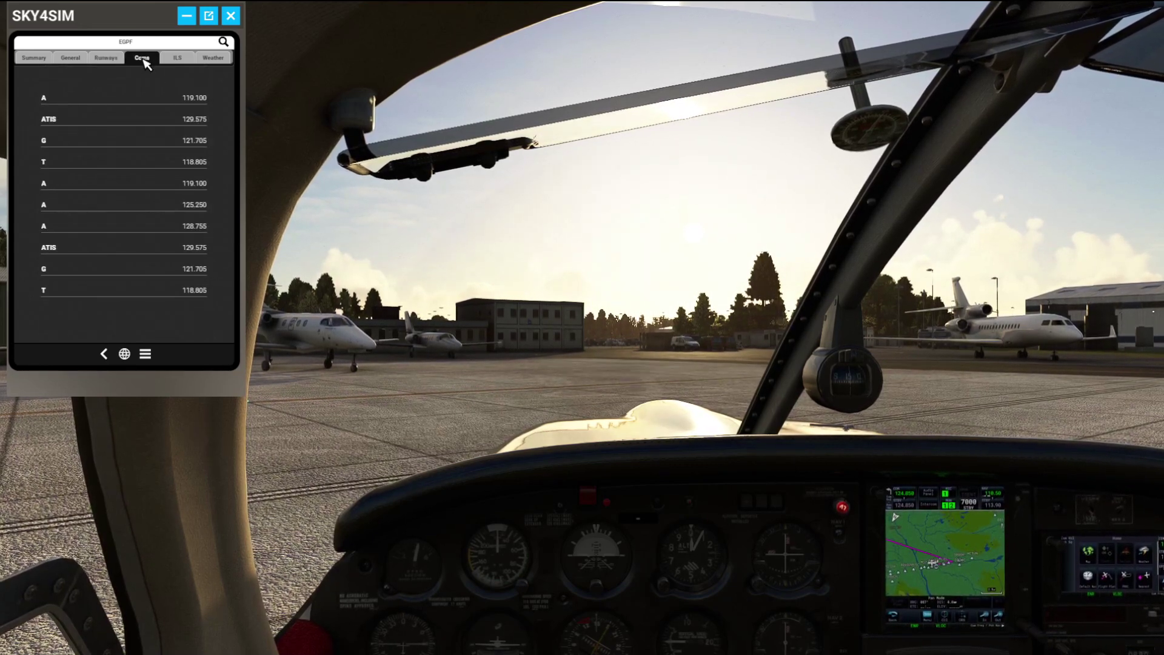
click(178, 60)
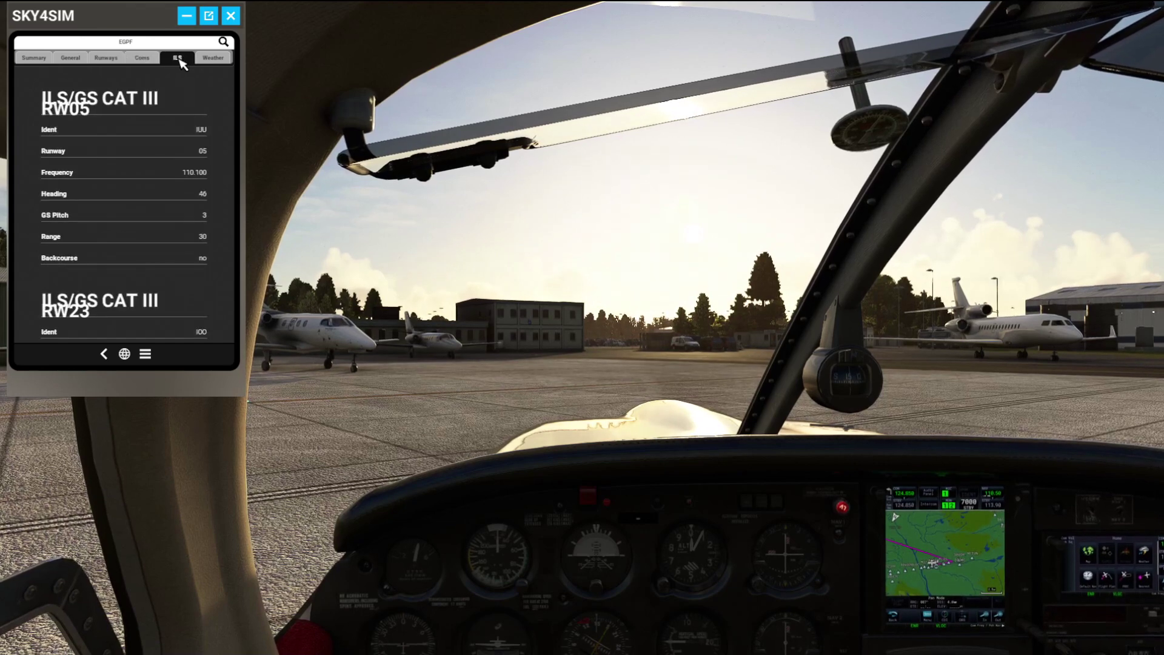
scroll(206, 261, down, 4)
scroll(212, 272, up, 4)
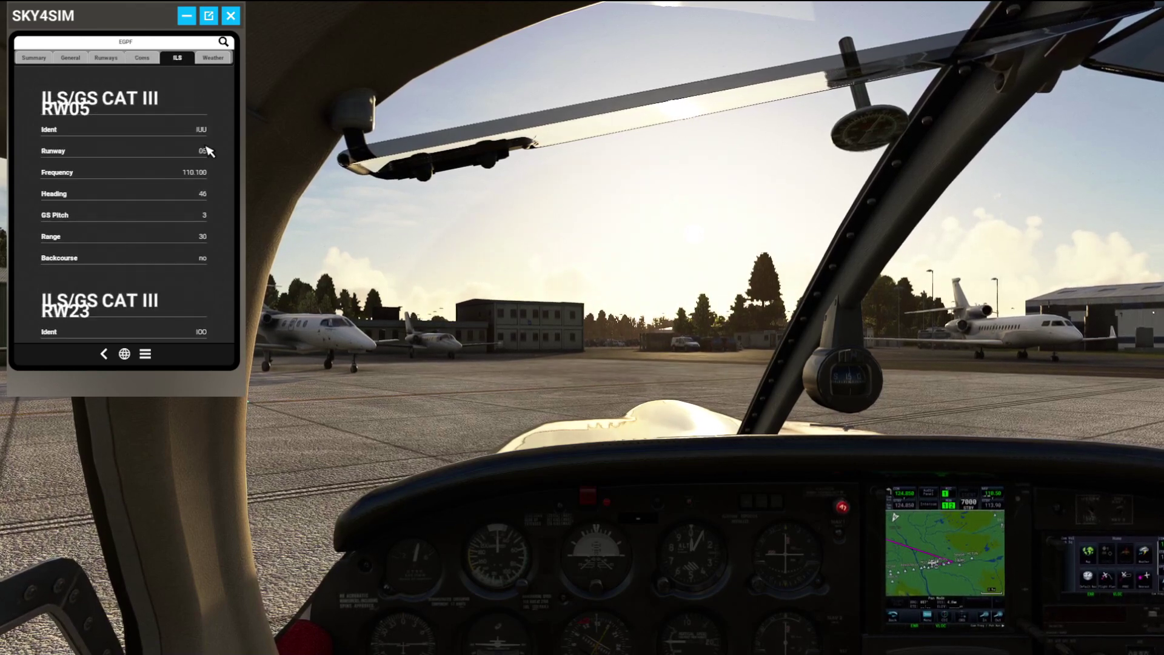
click(211, 59)
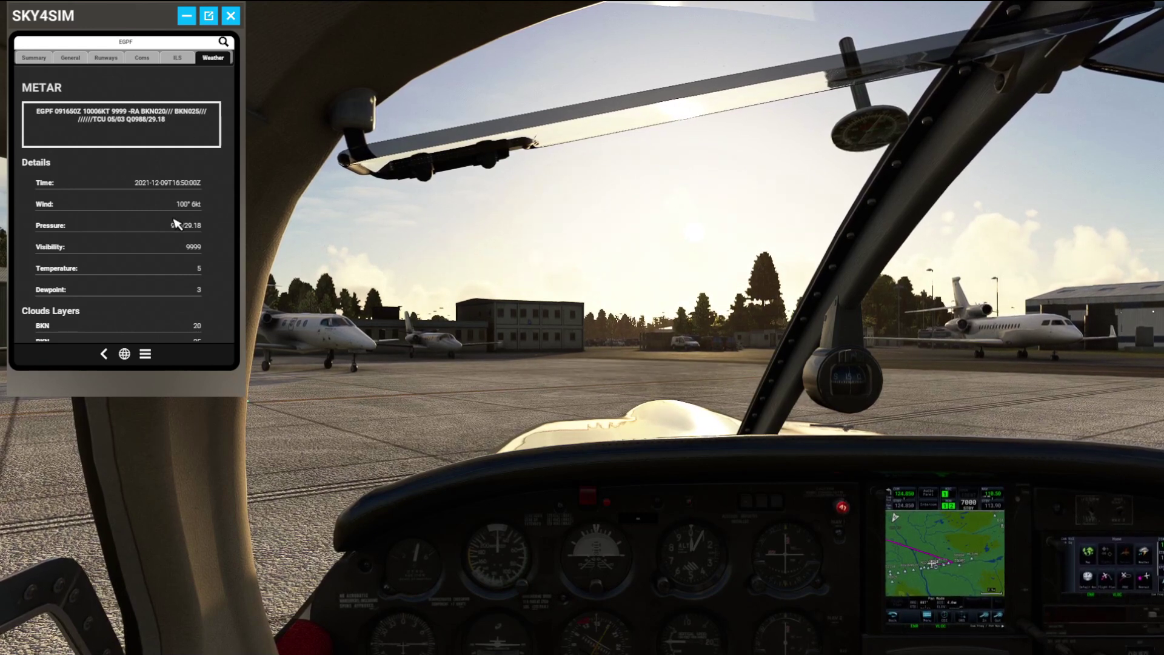
scroll(189, 254, down, 1)
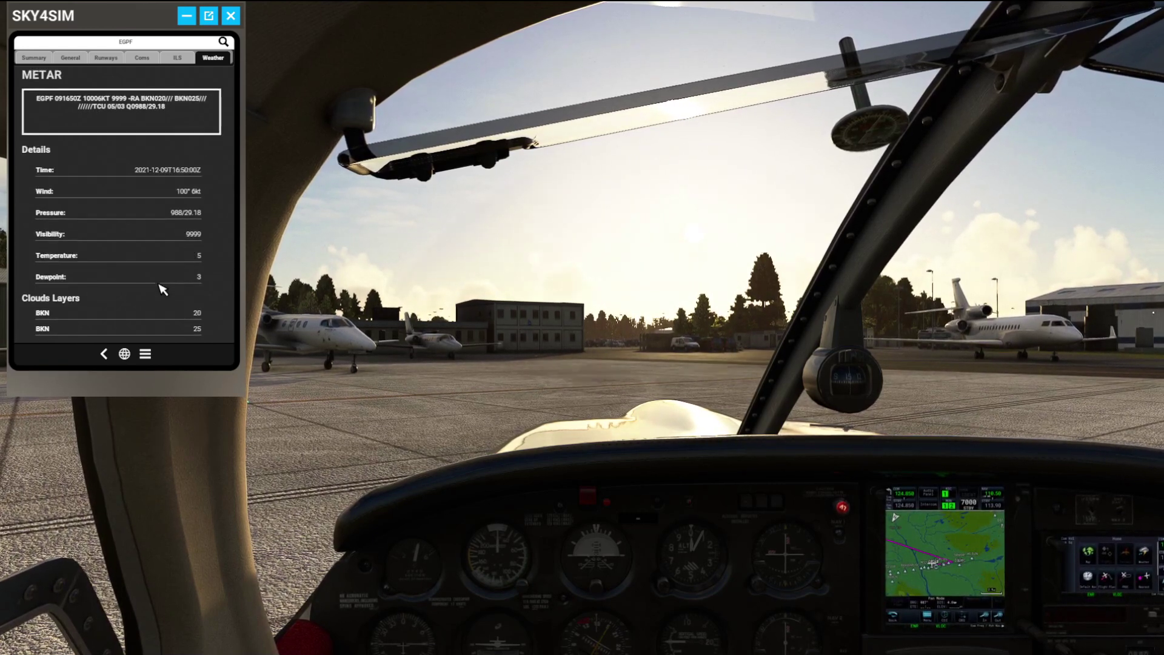